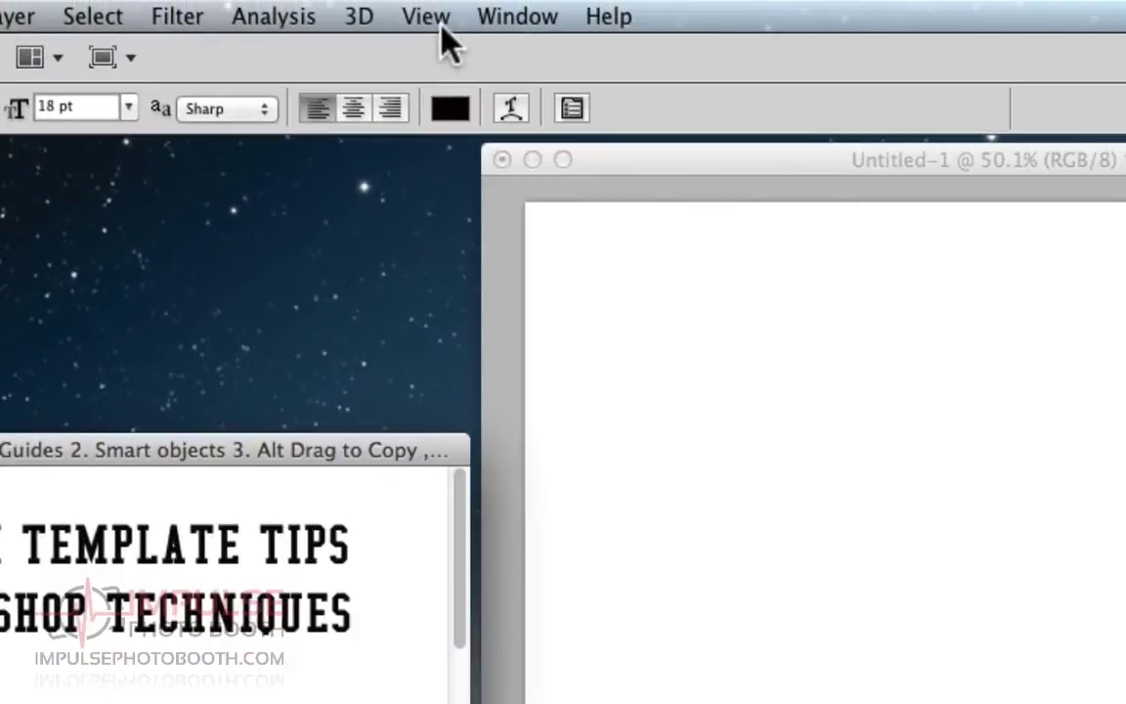
Turn on View > Rulers and show pixel rulers on the Untitled-1 document with Cmd+R.
{"action": "left_click", "coordinate": [432, 19]}
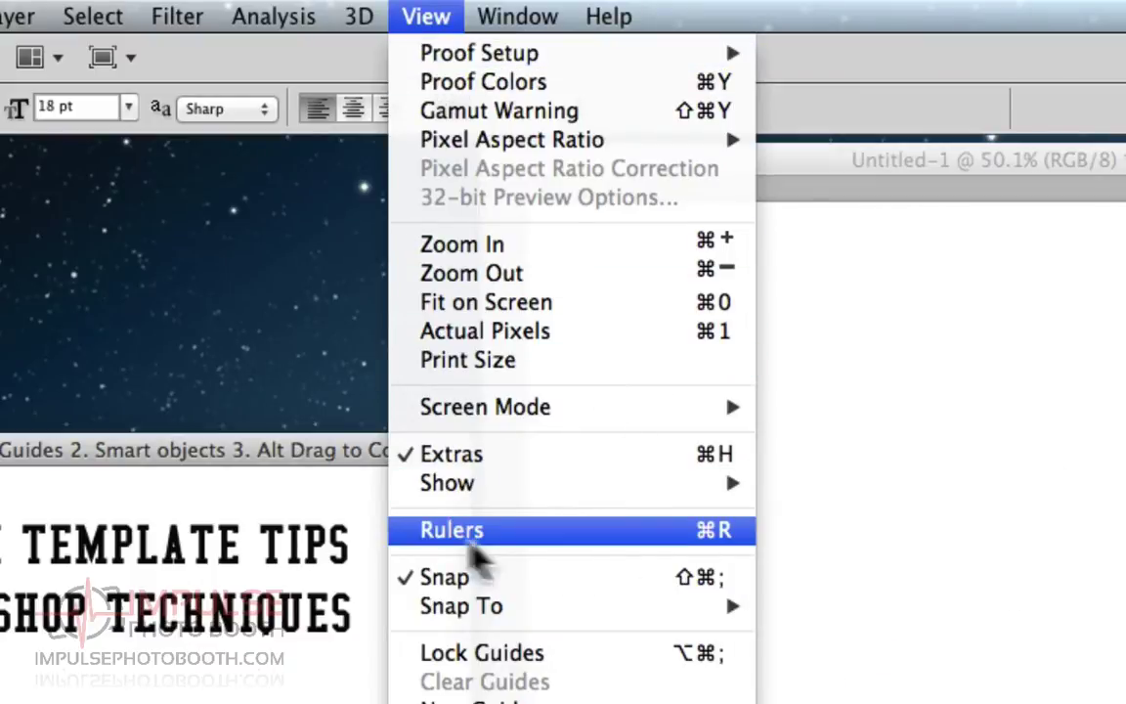
{"action": "left_click", "coordinate": [467, 535]}
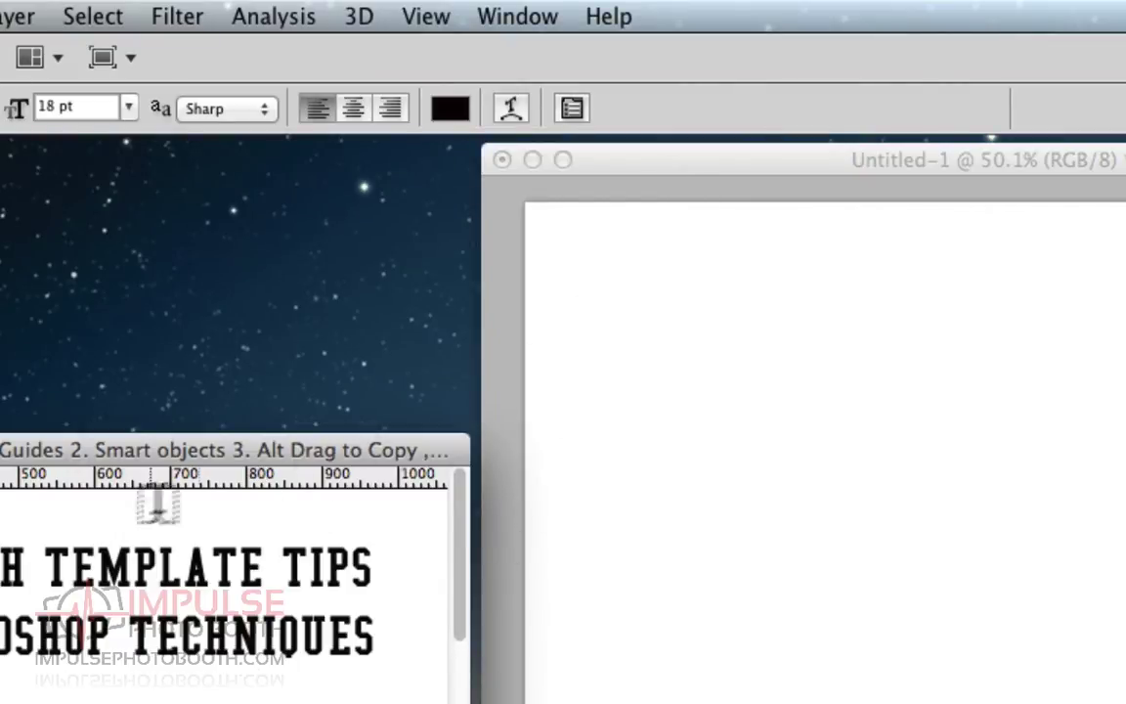
{"action": "left_click", "coordinate": [731, 168]}
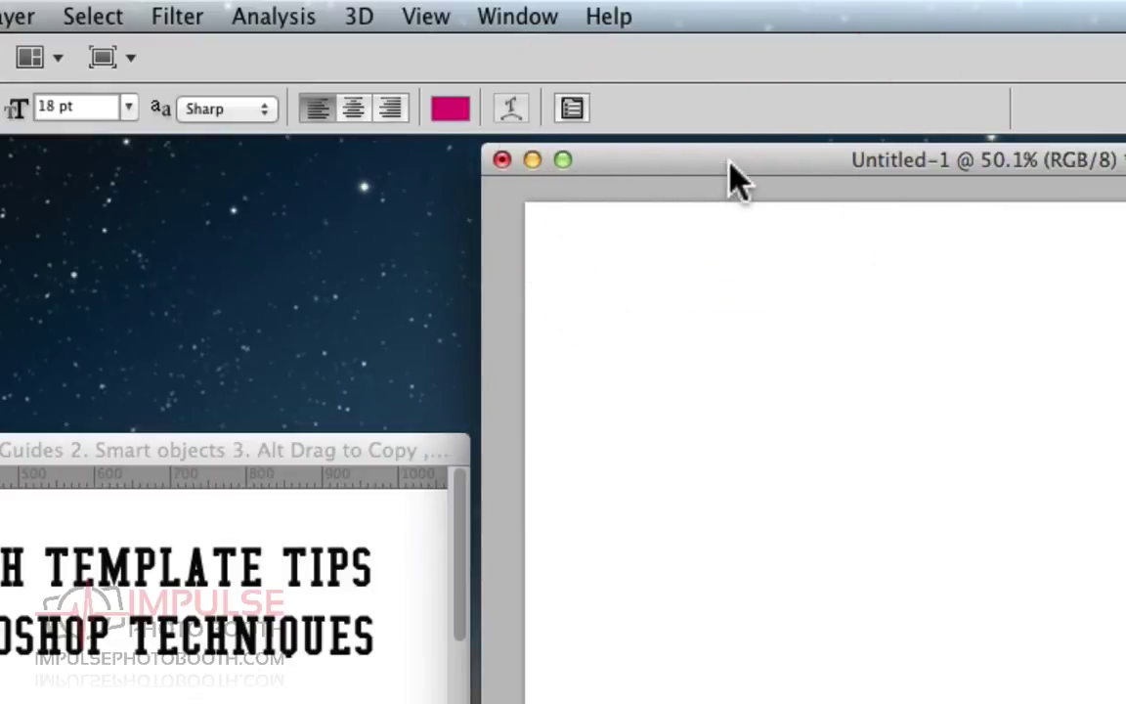
{"action": "key", "text": "super+r"}
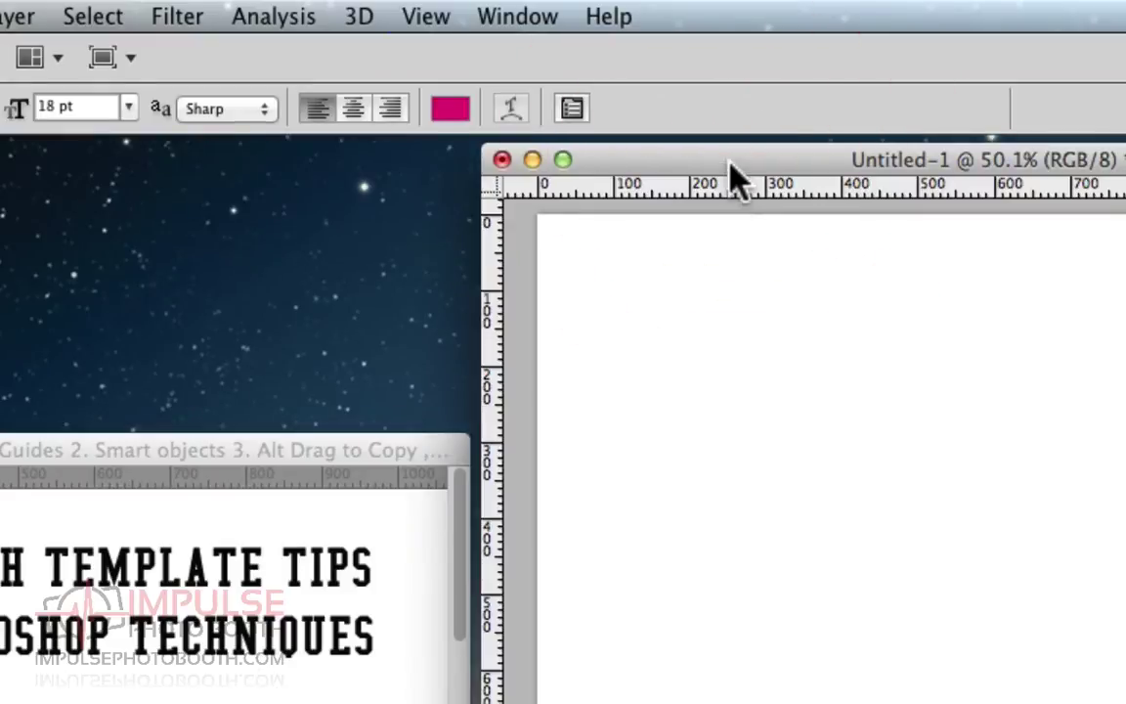
Switch the ruler units to inches, then change them back to pixels.
{"action": "right_click", "coordinate": [797, 191]}
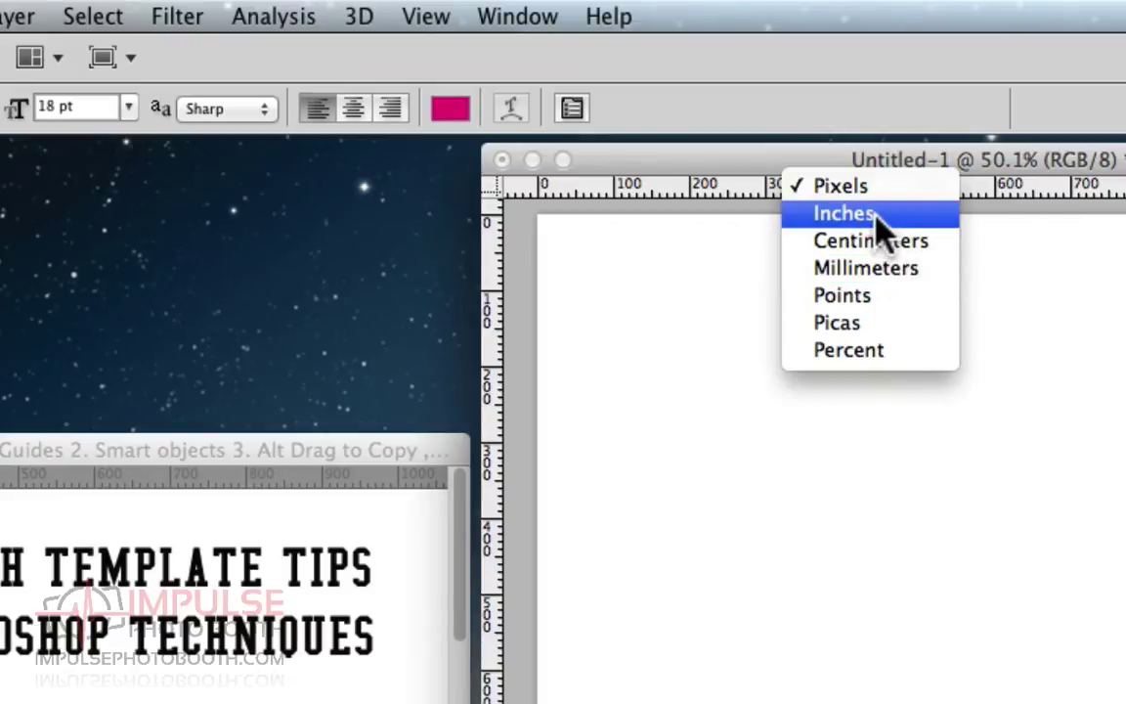
{"action": "left_click", "coordinate": [844, 213]}
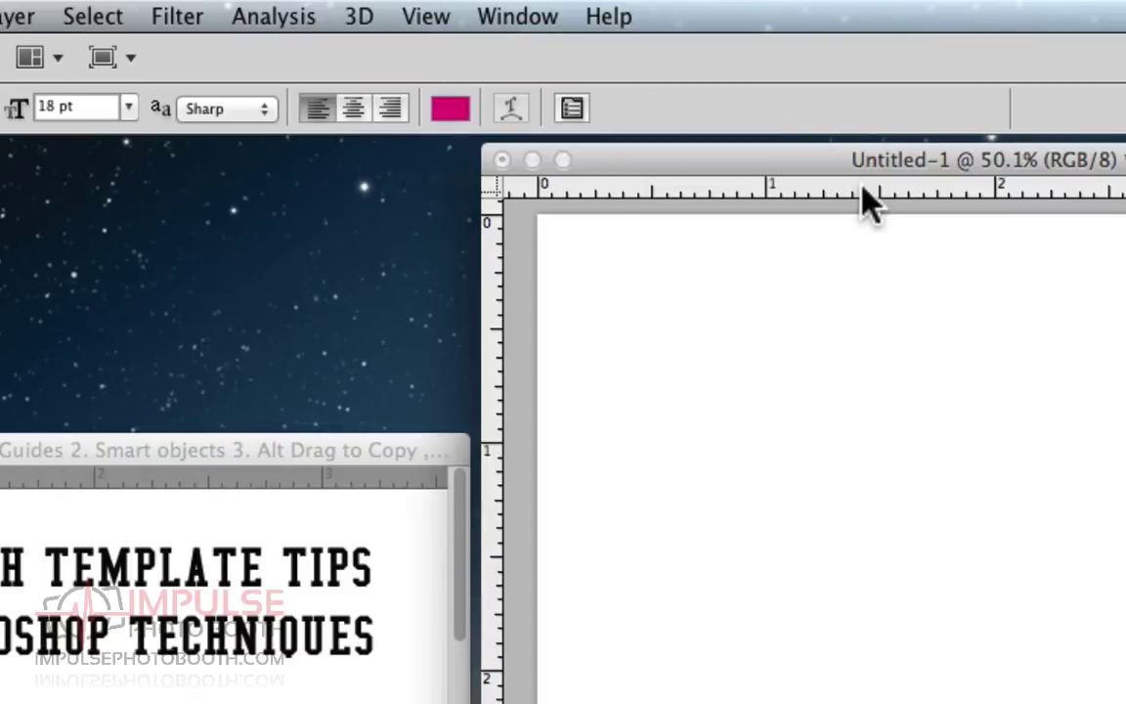
{"action": "right_click", "coordinate": [864, 189]}
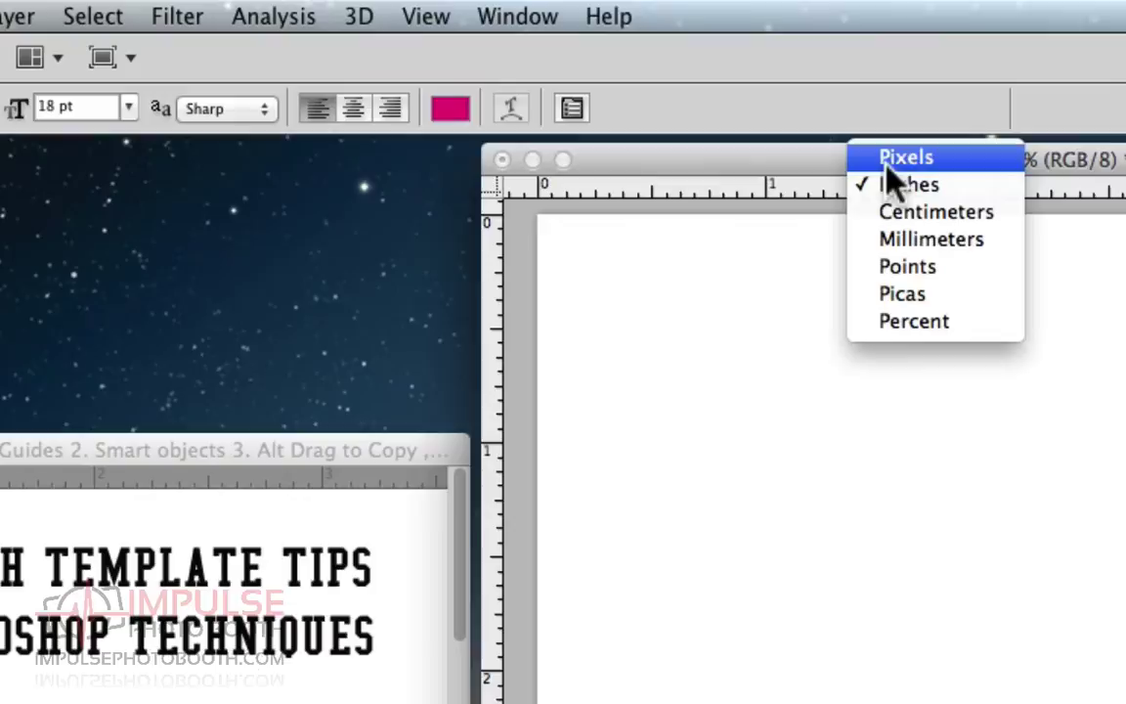
{"action": "left_click", "coordinate": [888, 160]}
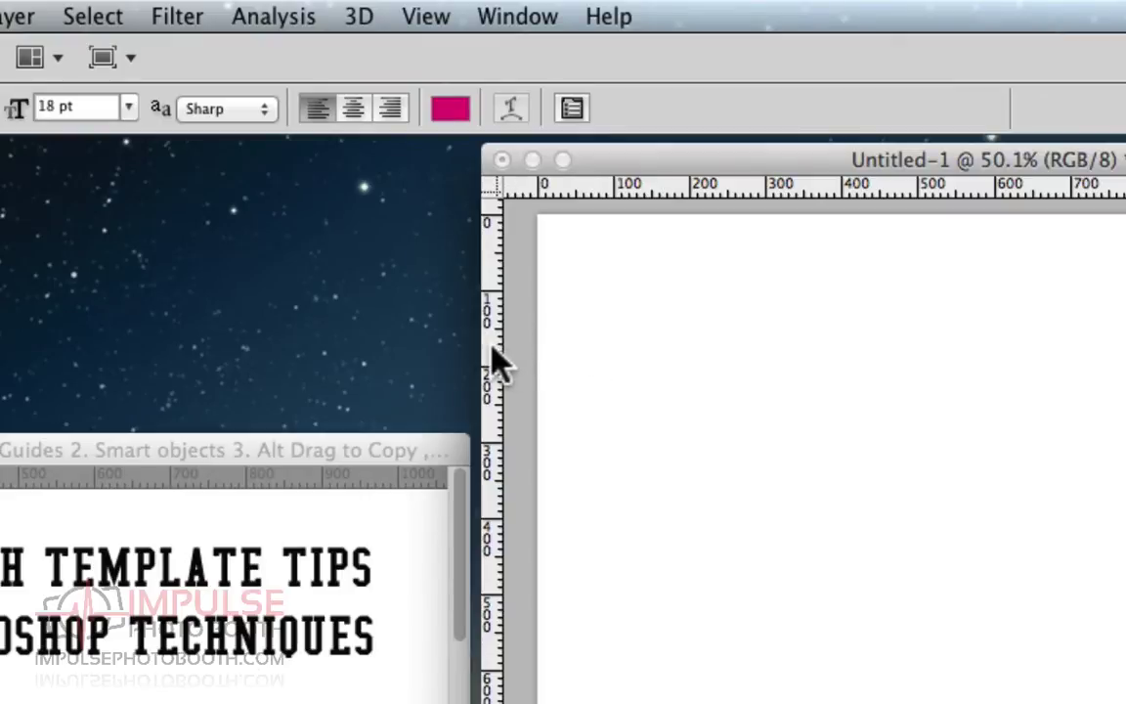
Drop a vertical guide at the 600 px mark and zoom in to check it.
{"action": "left_click_drag", "start_coordinate": [492, 348], "coordinate": [995, 493]}
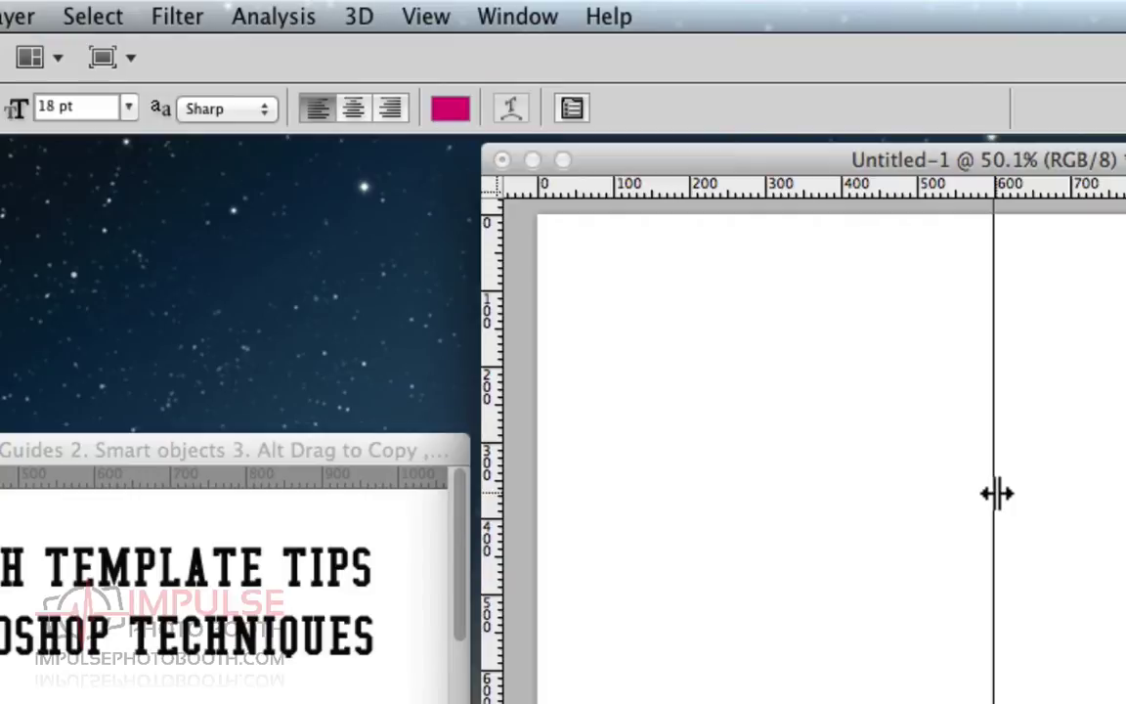
{"action": "left_click", "coordinate": [995, 494]}
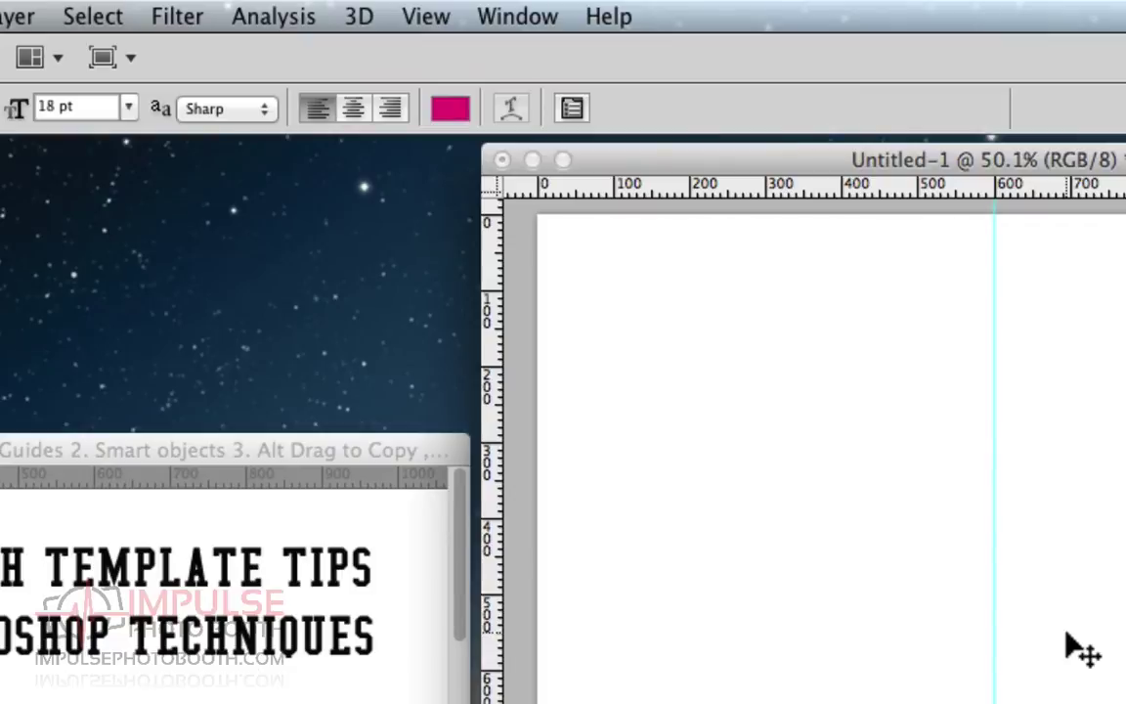
{"action": "key", "text": "super+equal"}
{"action": "key", "text": "super+equal"}
{"action": "key", "text": "super+equal"}
{"action": "key", "text": "super+equal"}
{"action": "key", "text": "super+equal"}
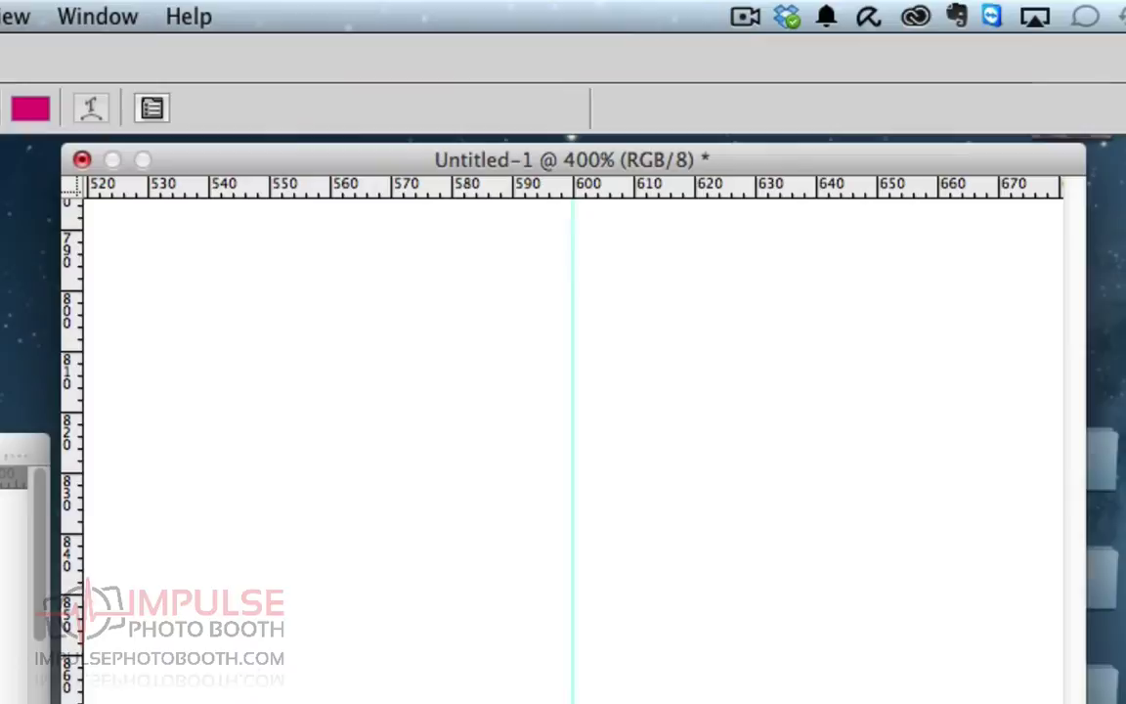
Add a horizontal guide just below the page top, then zoom back out.
{"action": "left_click_drag", "start_coordinate": [1060, 413], "coordinate": [1050, 200]}
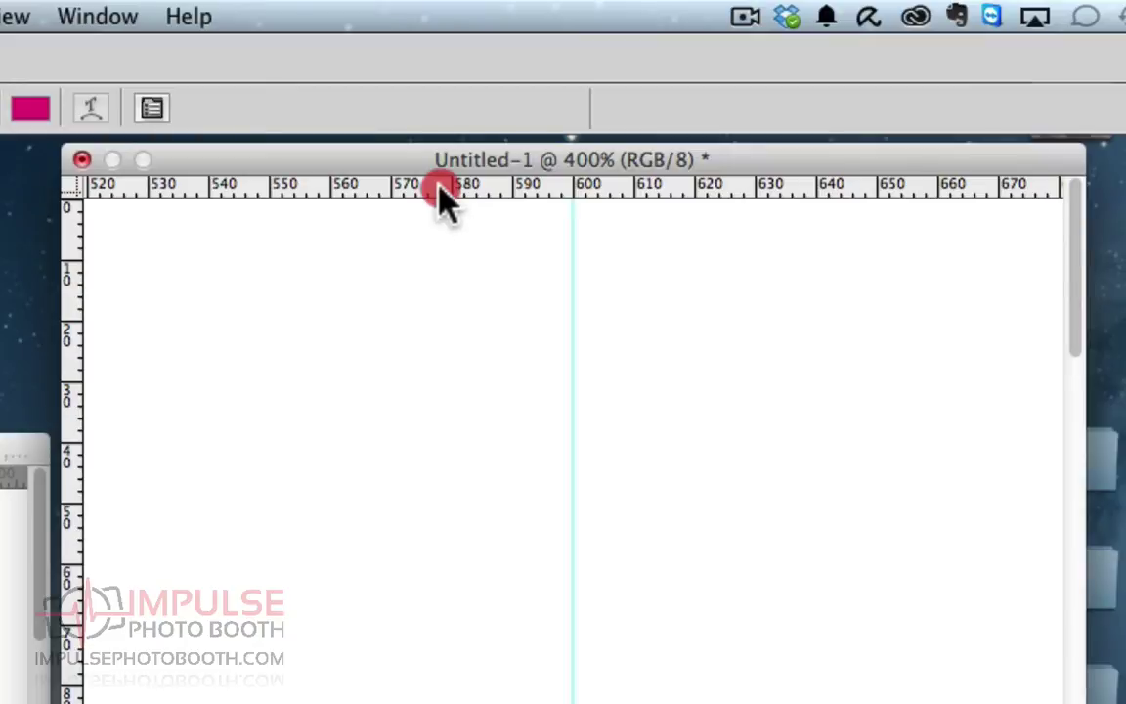
{"action": "left_click_drag", "start_coordinate": [440, 193], "coordinate": [436, 381]}
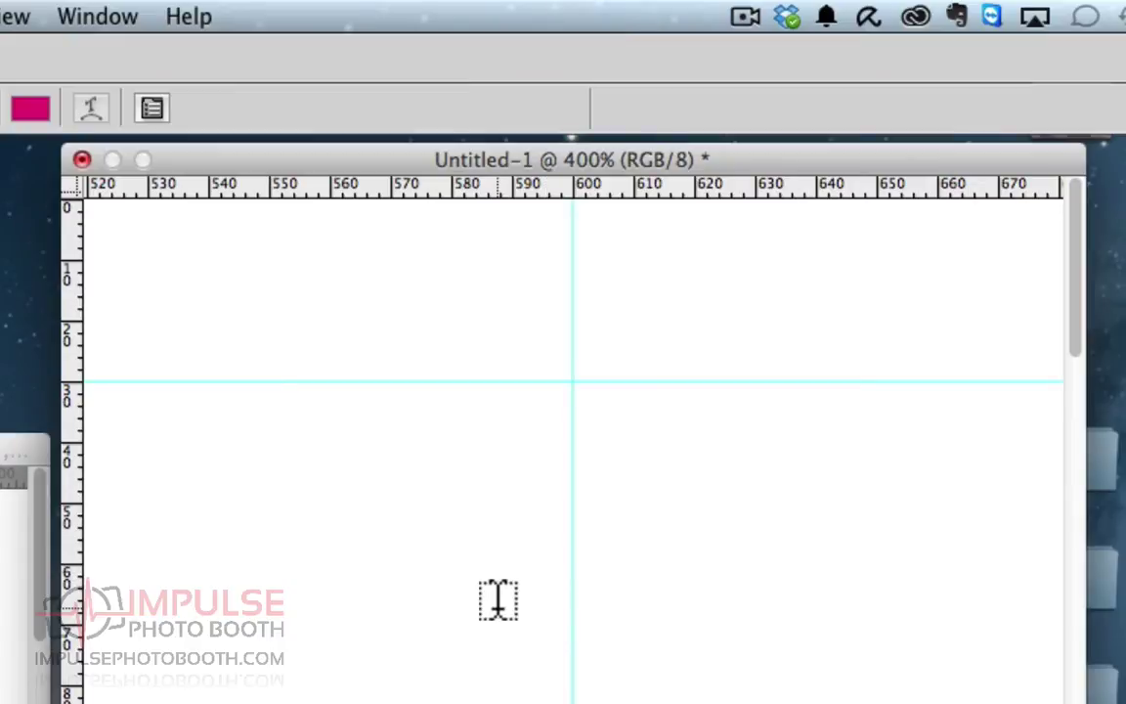
{"action": "key", "text": "super+minus"}
{"action": "key", "text": "super+minus"}
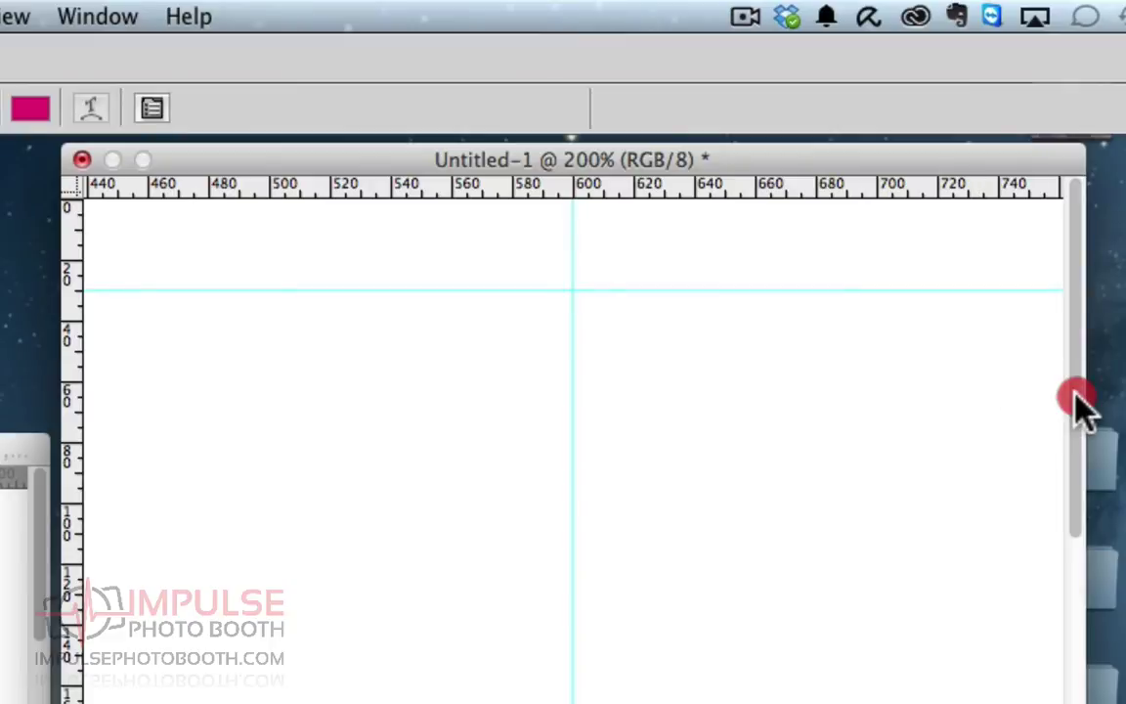
Place a second horizontal guide just above the bottom edge of the page.
{"action": "left_click_drag", "start_coordinate": [1075, 401], "coordinate": [1046, 703]}
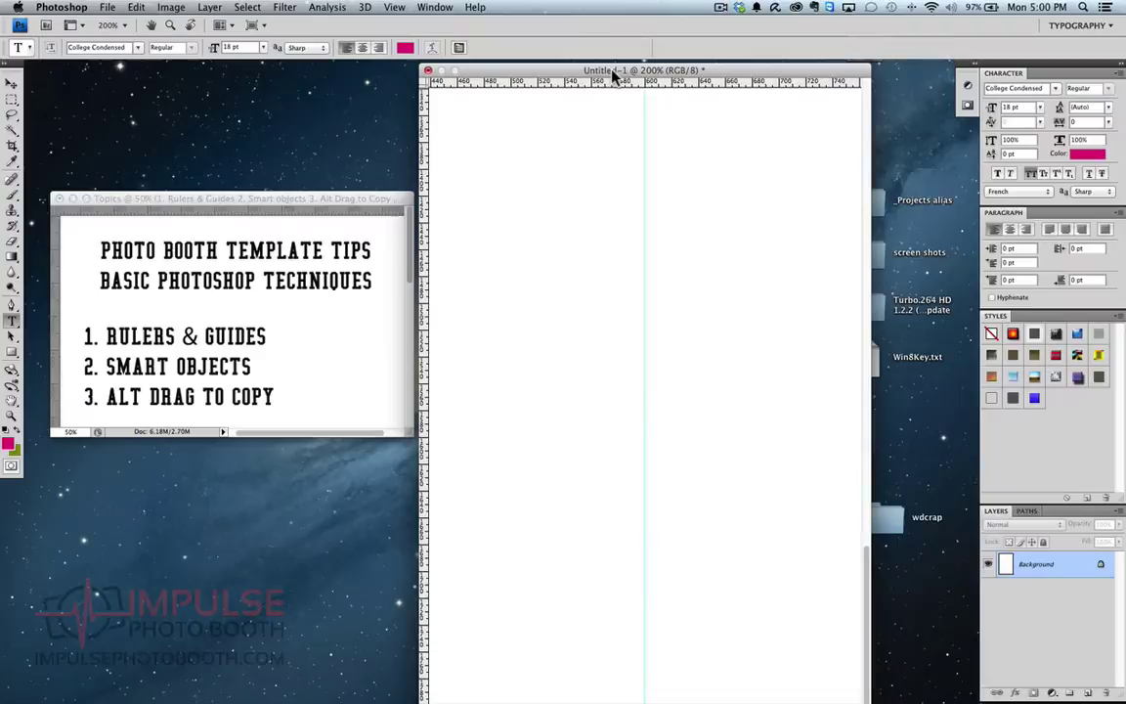
{"action": "left_click", "coordinate": [508, 160]}
{"action": "left_click_drag", "start_coordinate": [614, 70], "coordinate": [640, 687]}
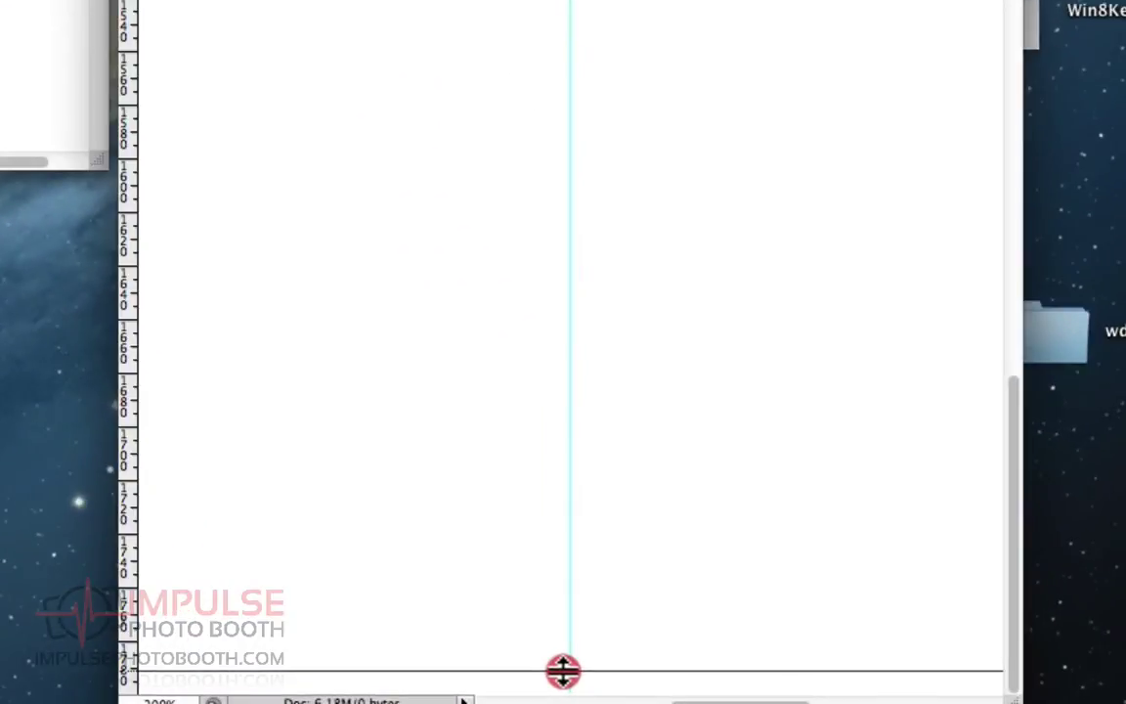
{"action": "left_click_drag", "start_coordinate": [562, 672], "coordinate": [566, 616]}
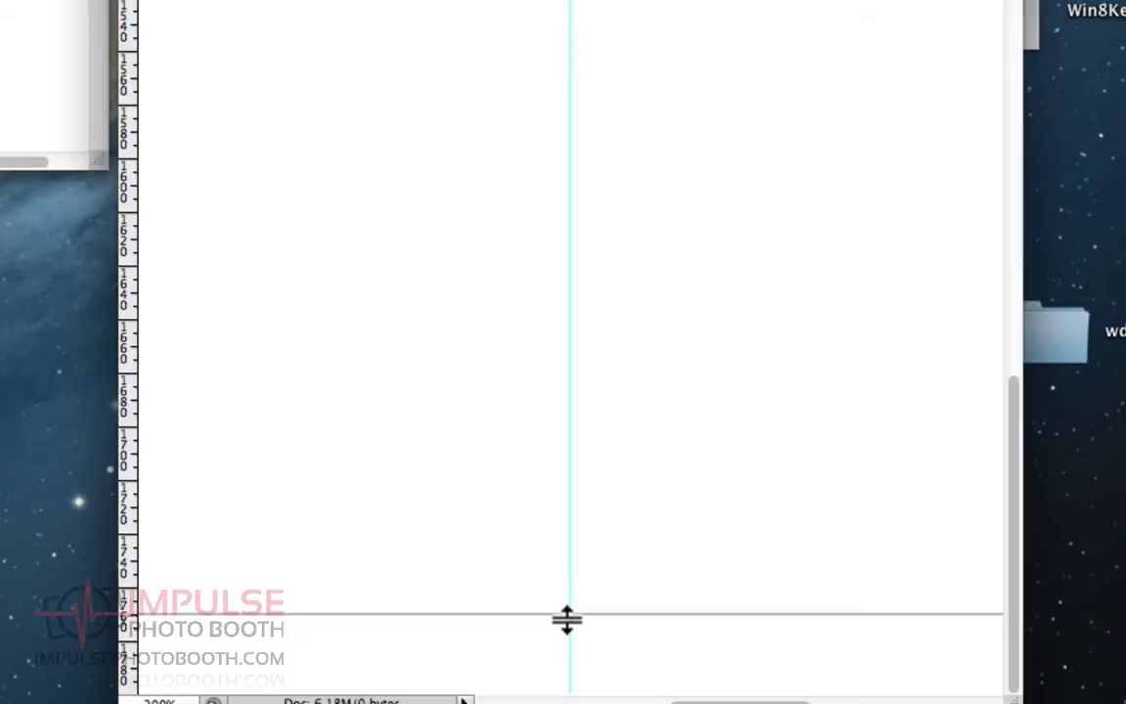
{"action": "left_click", "coordinate": [567, 618]}
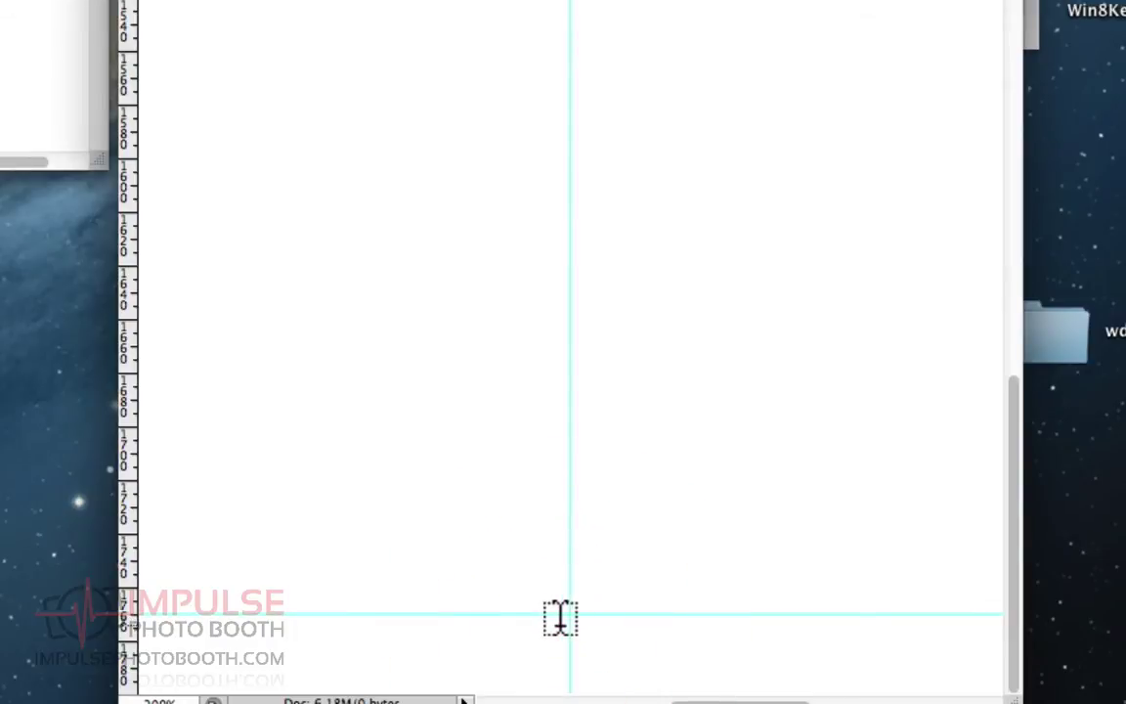
{"action": "left_click", "coordinate": [581, 672]}
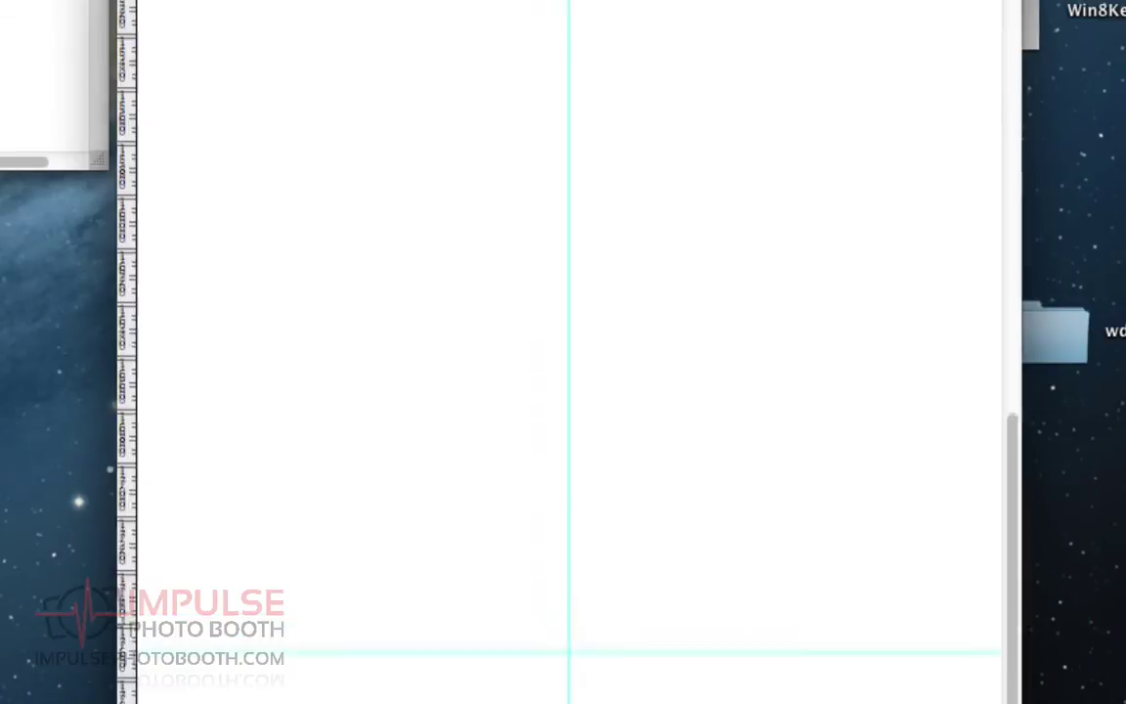
{"action": "scroll", "coordinate": [567, 351], "scroll_direction": "up", "scroll_amount": 2}
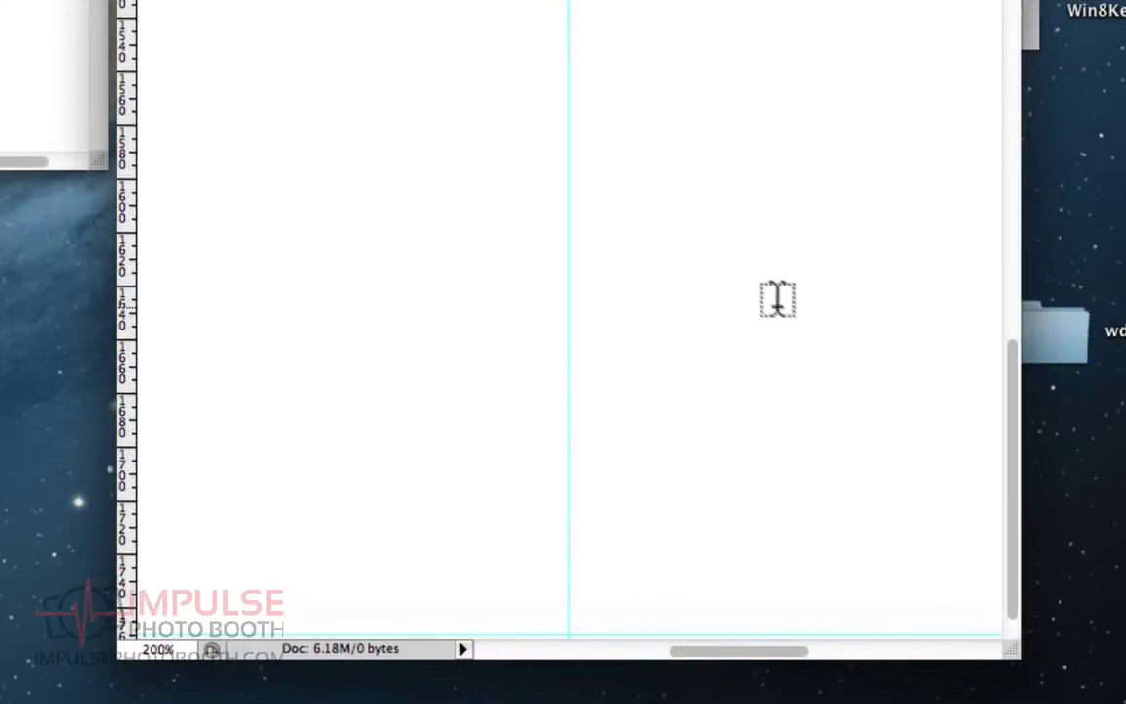
Add vertical margin guides near the page's left and right edges, then fit the page in view.
{"action": "left_click_drag", "start_coordinate": [733, 653], "coordinate": [467, 647]}
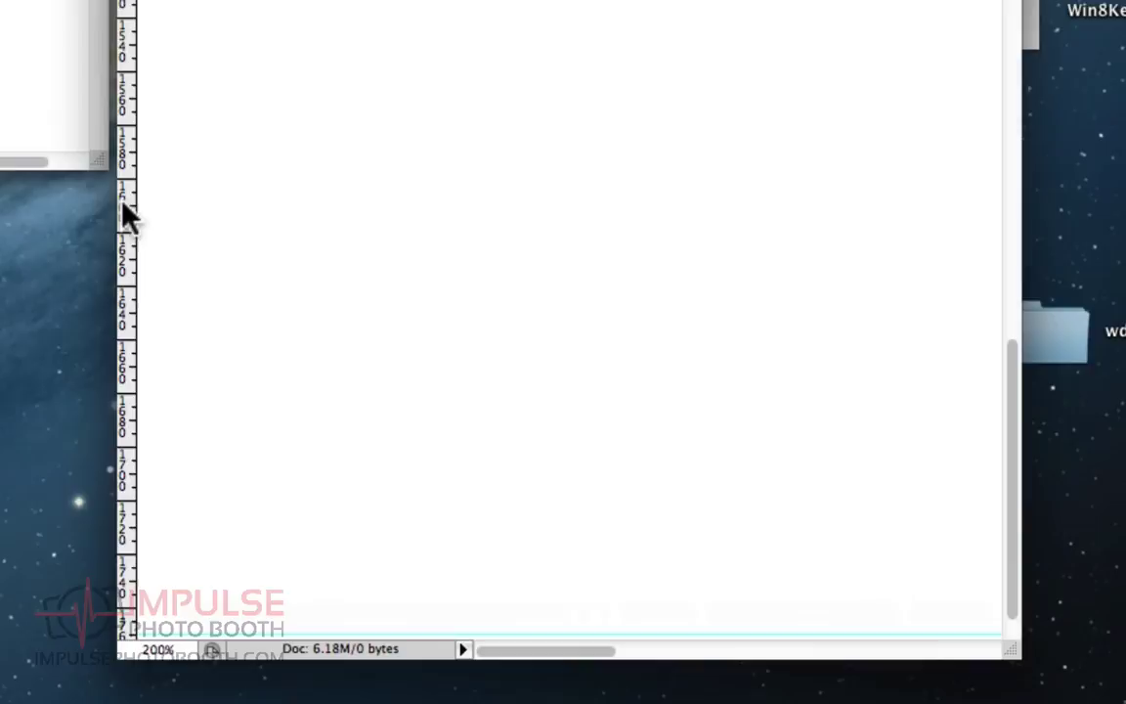
{"action": "left_click_drag", "start_coordinate": [128, 206], "coordinate": [217, 205]}
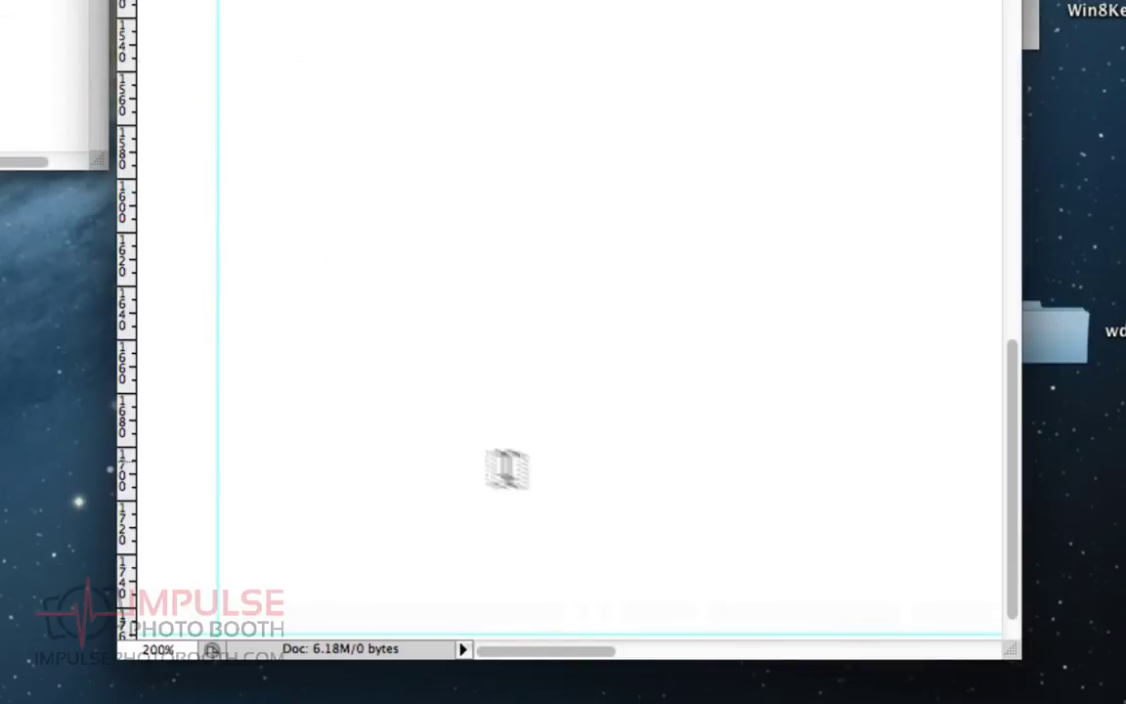
{"action": "left_click_drag", "start_coordinate": [565, 650], "coordinate": [1040, 686]}
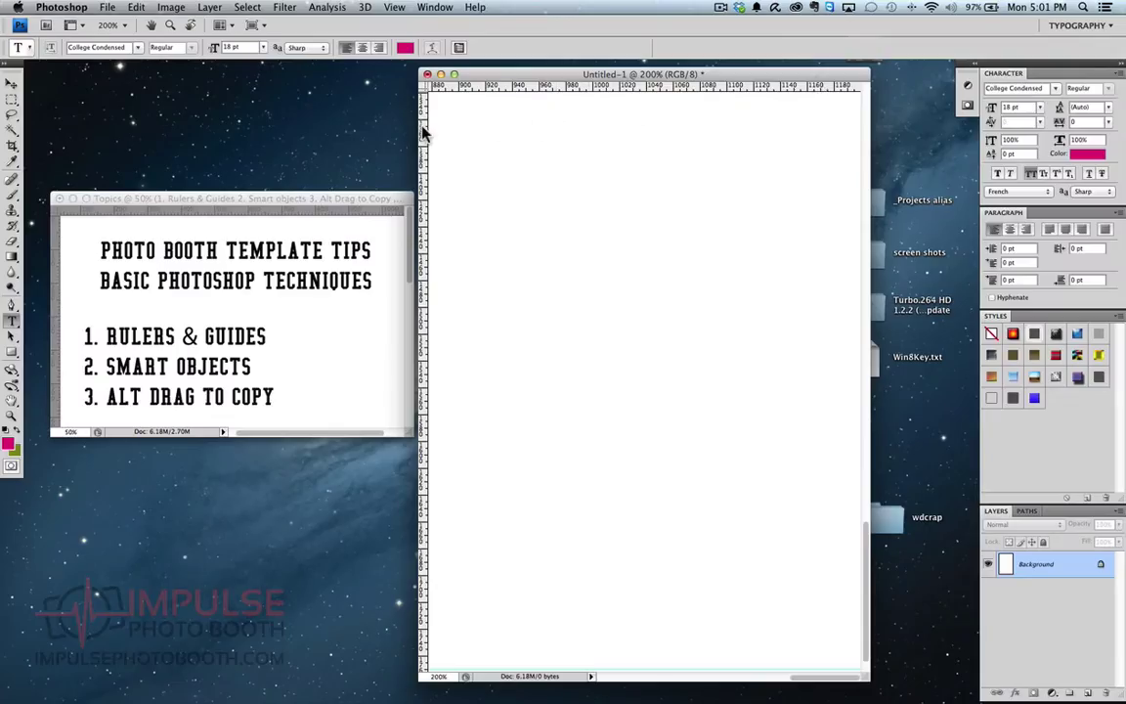
{"action": "left_click_drag", "start_coordinate": [423, 132], "coordinate": [821, 164]}
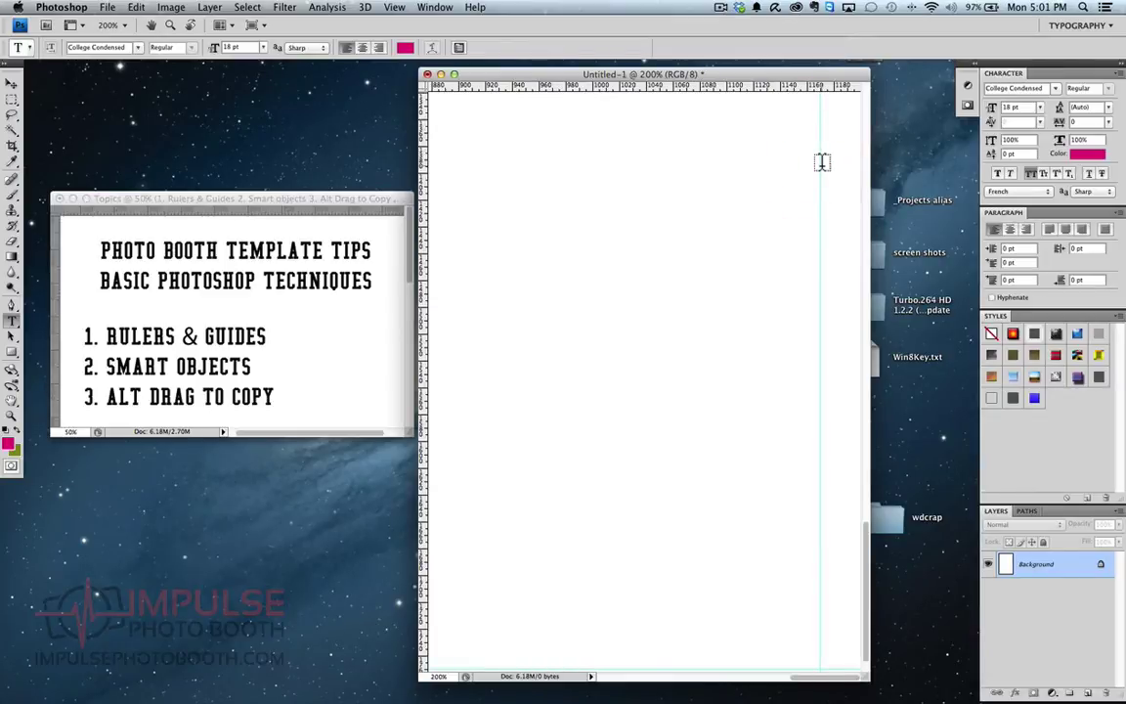
{"action": "key", "text": "super+0"}
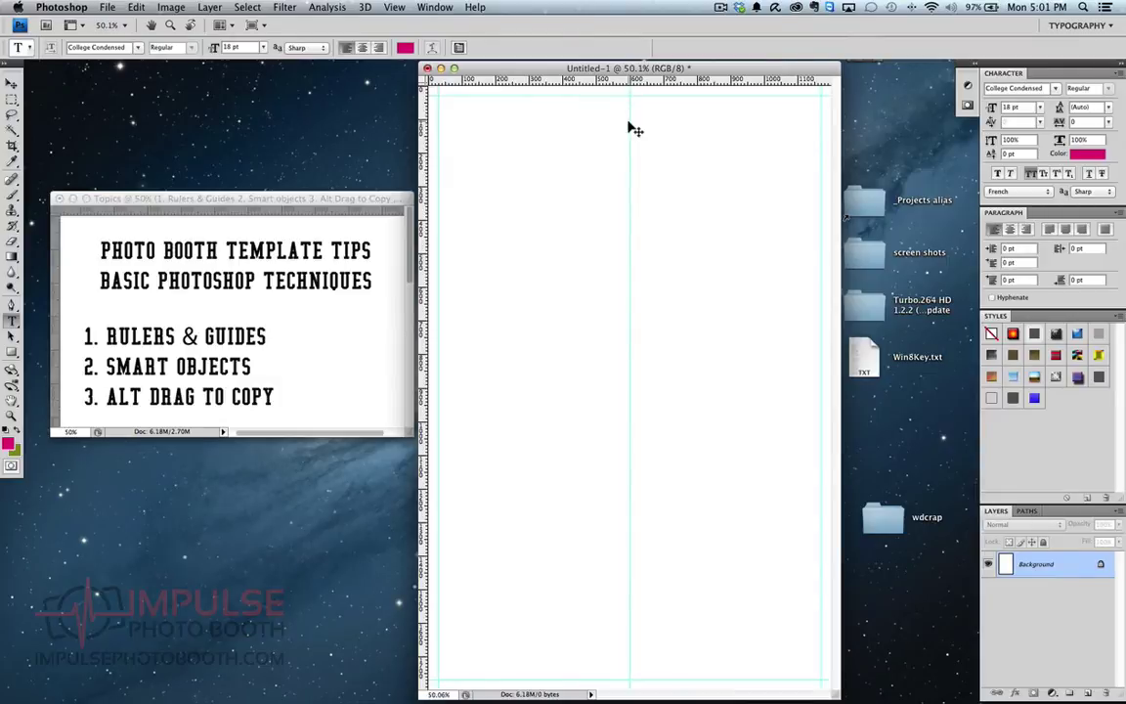
Zoom in on the centre and drop a new vertical guide just left of 600 px.
{"action": "key", "text": "super+equal"}
{"action": "key", "text": "super+equal"}
{"action": "key", "text": "super+equal"}
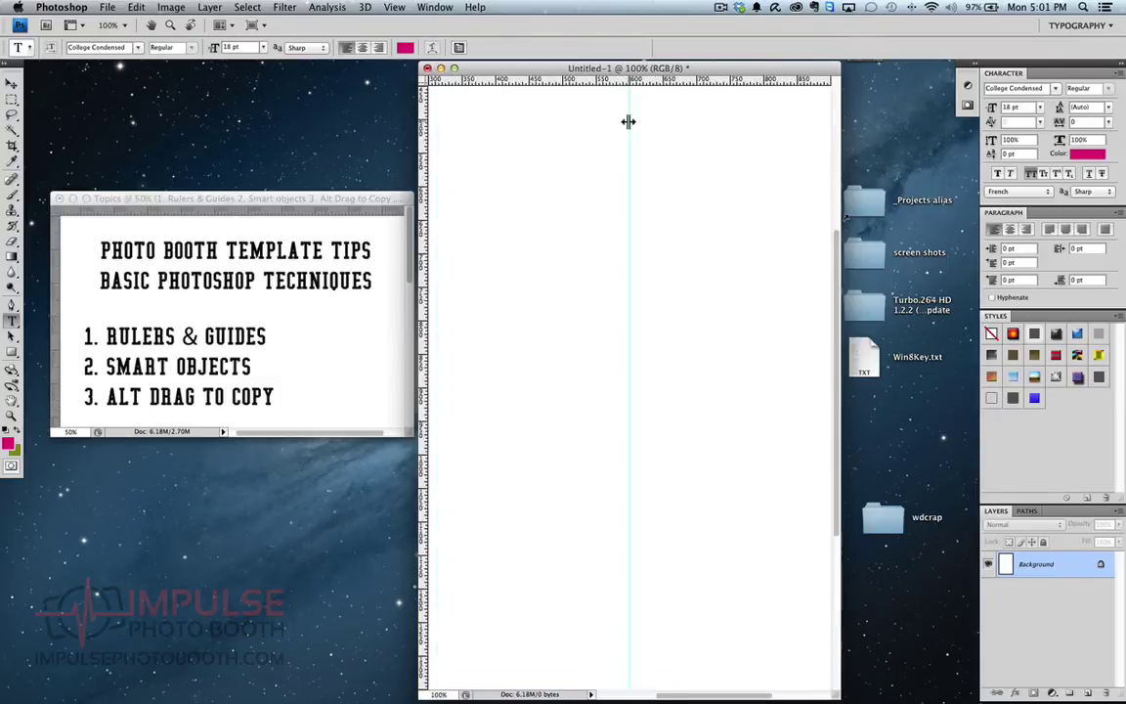
{"action": "key", "text": "super+equal"}
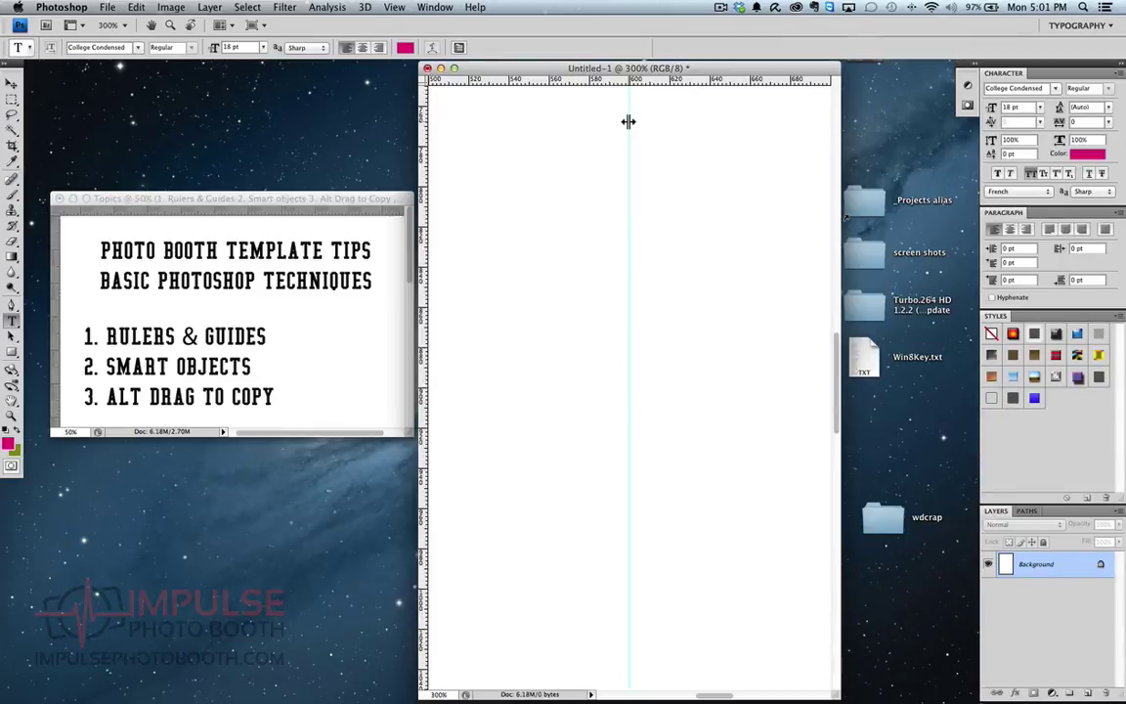
{"action": "key", "text": "super+equal"}
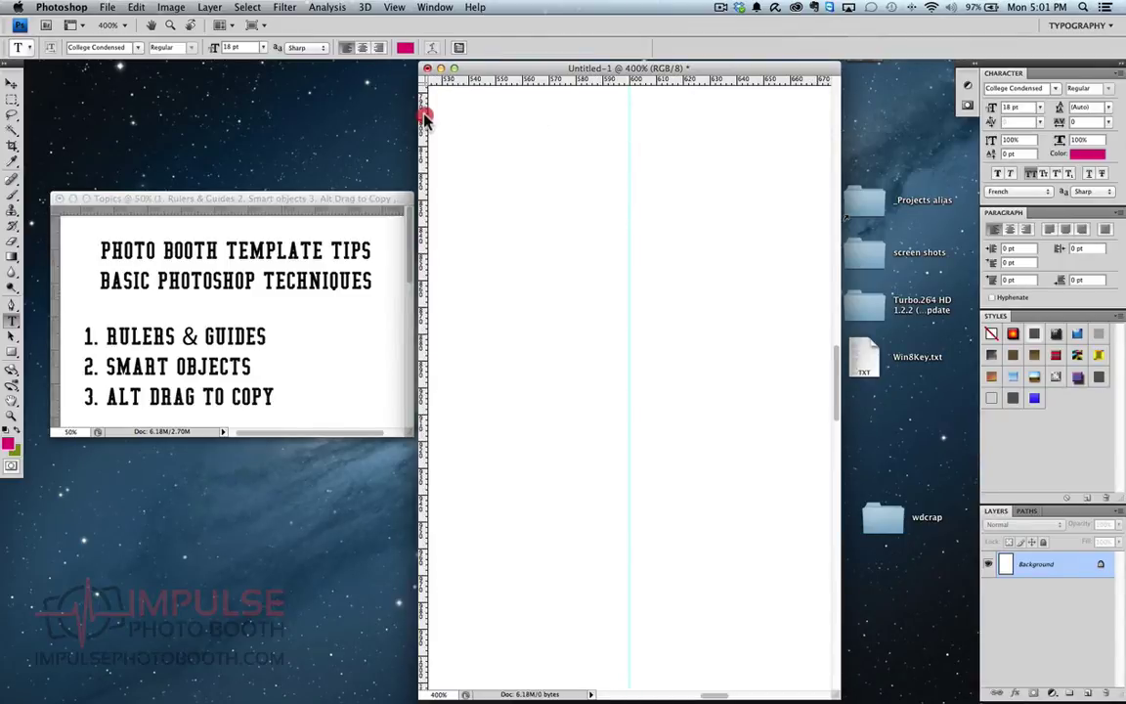
{"action": "left_click_drag", "start_coordinate": [422, 113], "coordinate": [603, 162]}
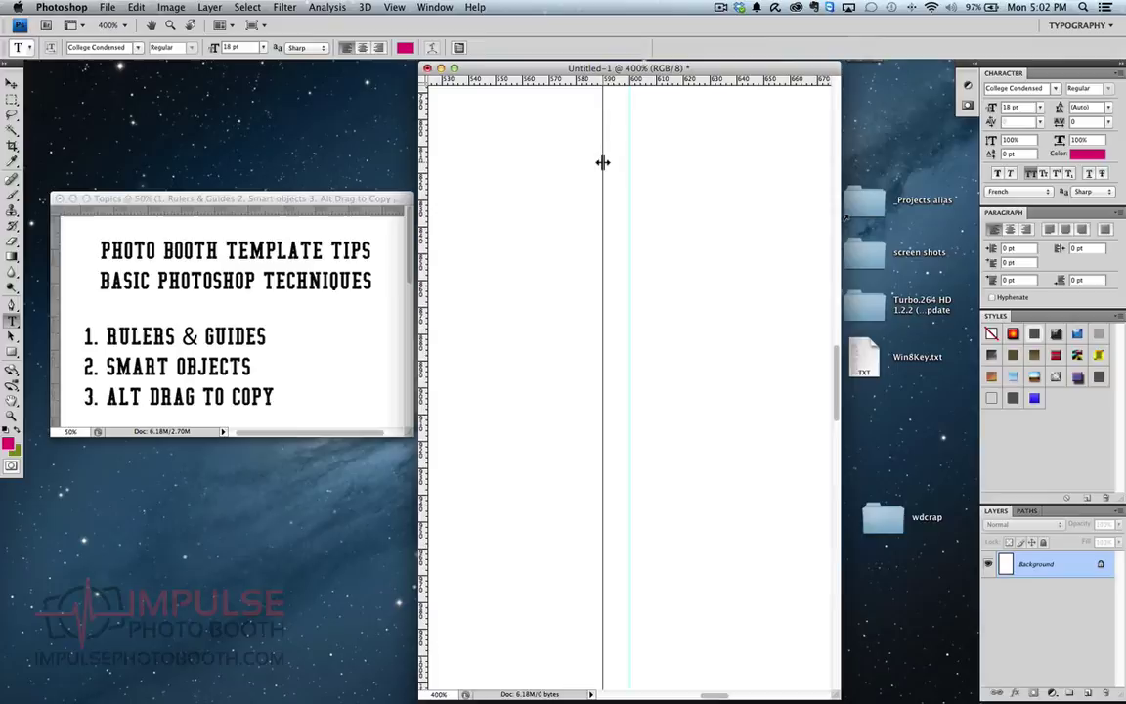
{"action": "left_click_drag", "start_coordinate": [603, 162], "coordinate": [603, 162]}
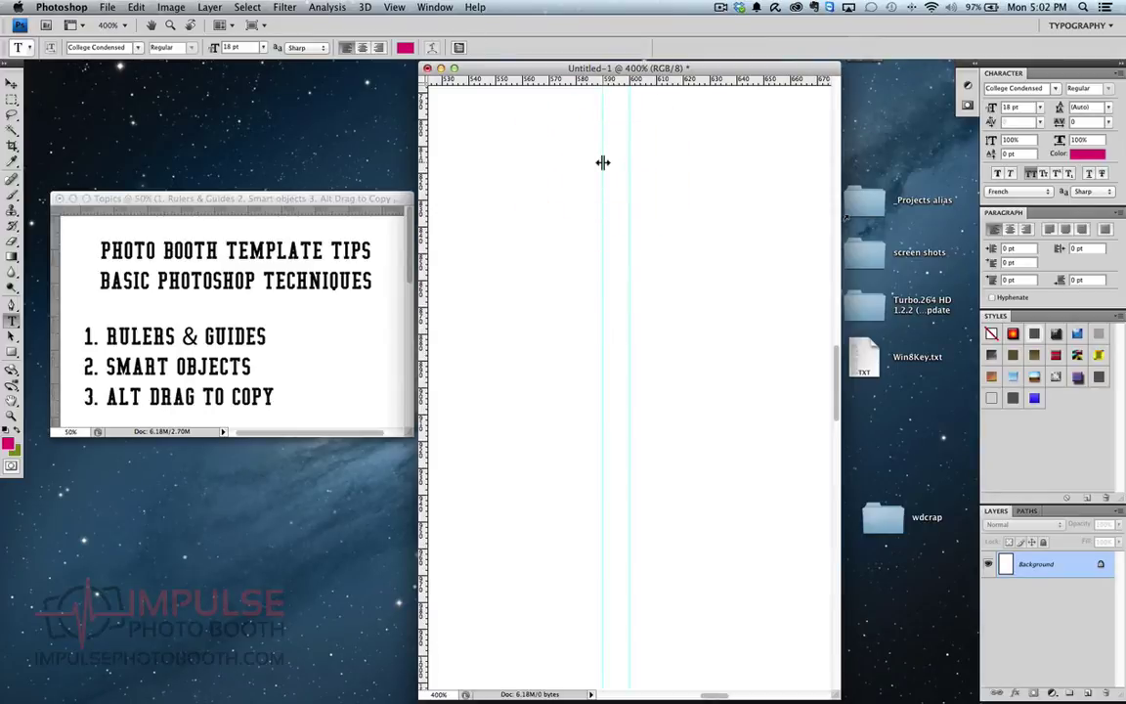
{"action": "key", "text": "super+equal"}
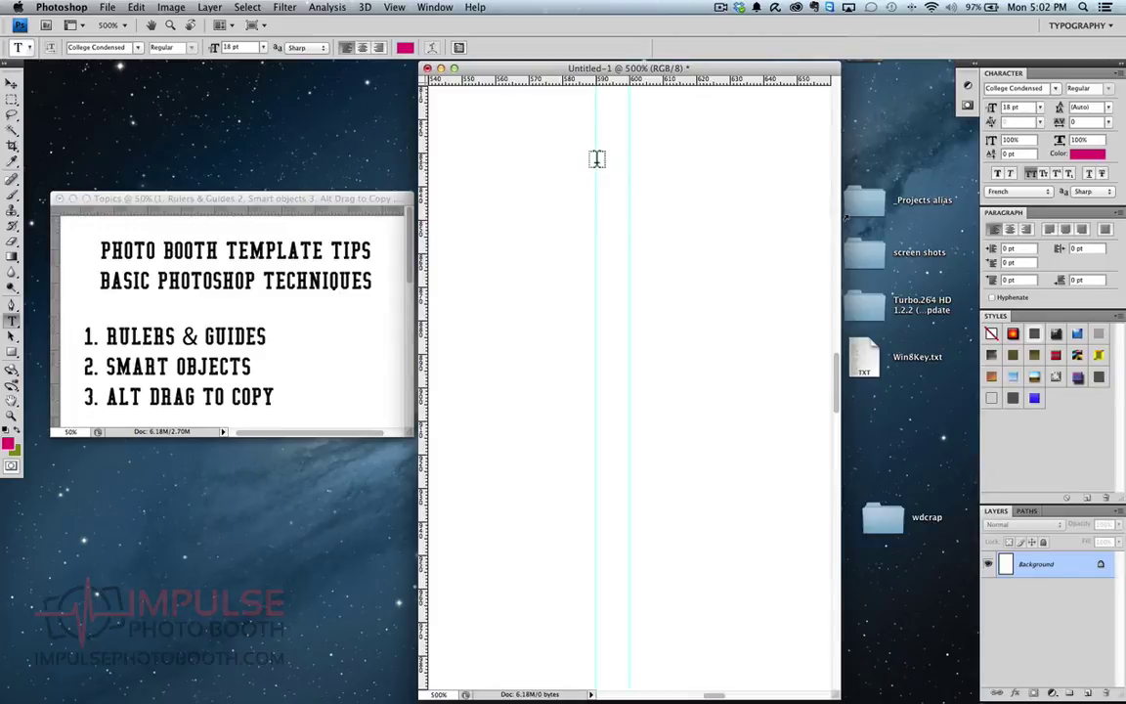
With the Move tool, nudge the left gutter guide to about 580 px and add another near 620 px.
{"action": "key", "text": "v"}
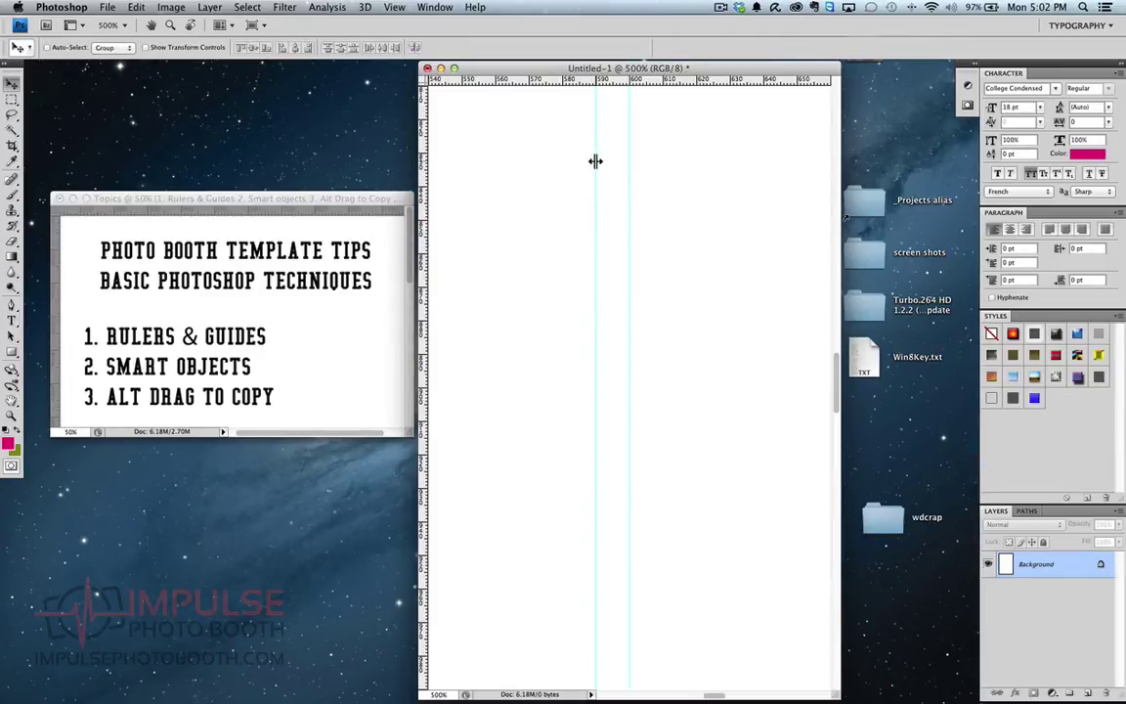
{"action": "left_click_drag", "start_coordinate": [595, 161], "coordinate": [579, 162]}
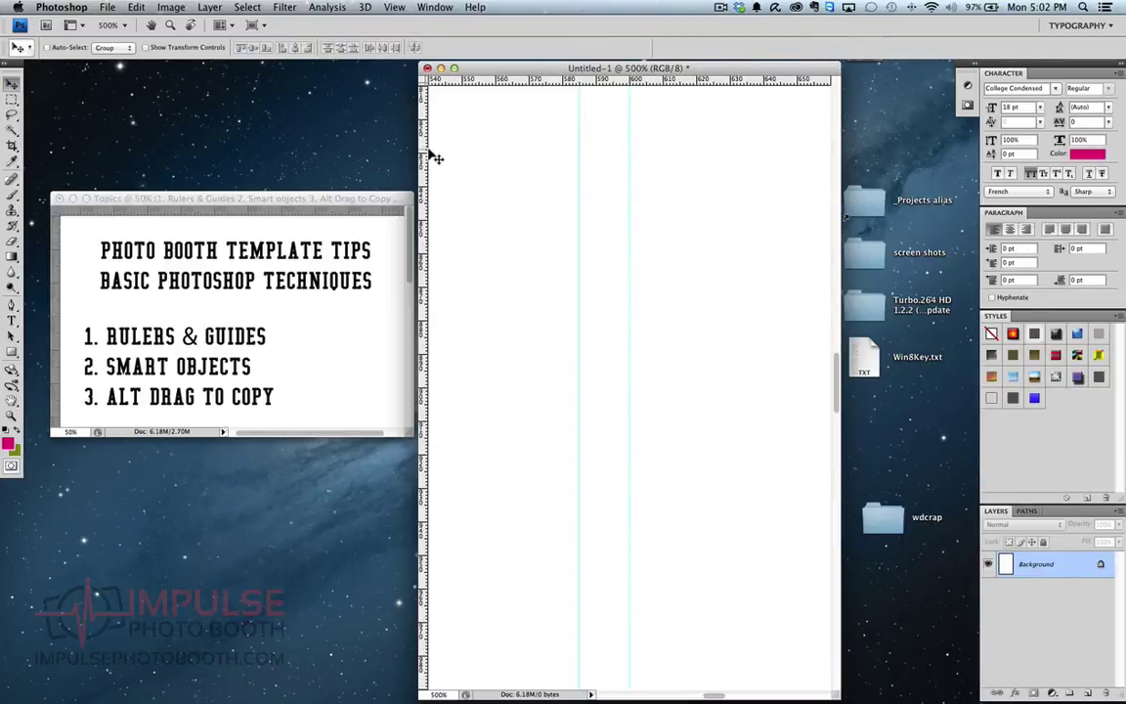
{"action": "left_click_drag", "start_coordinate": [423, 152], "coordinate": [678, 176]}
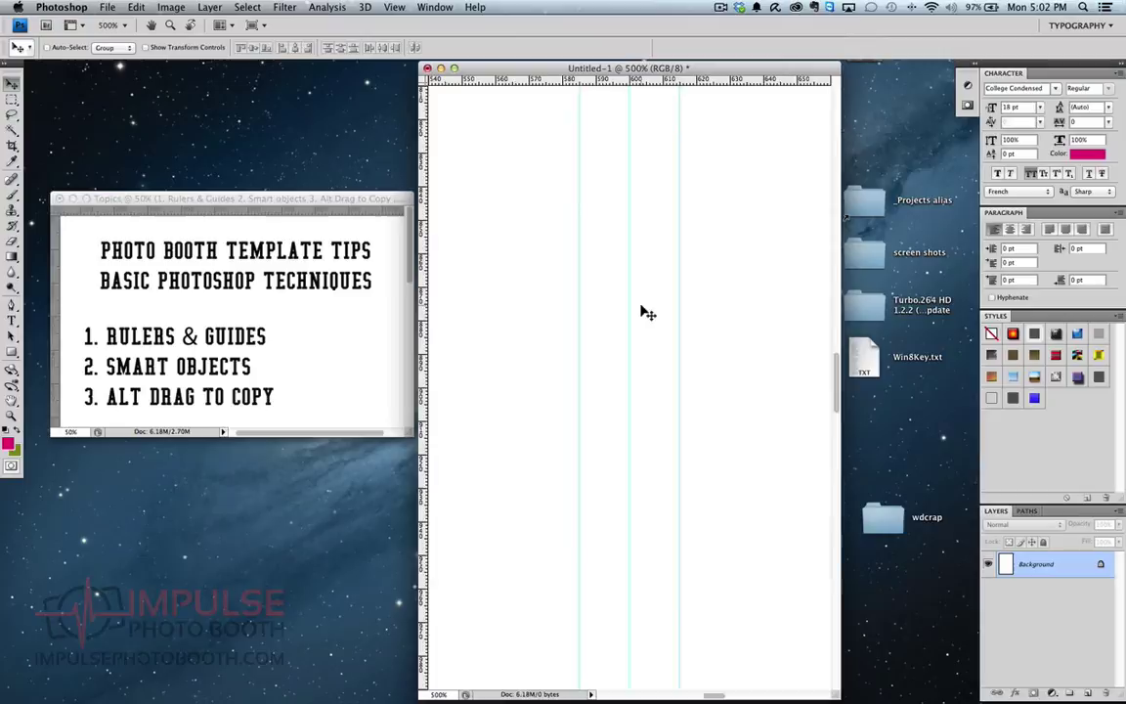
{"action": "key", "text": "super+0"}
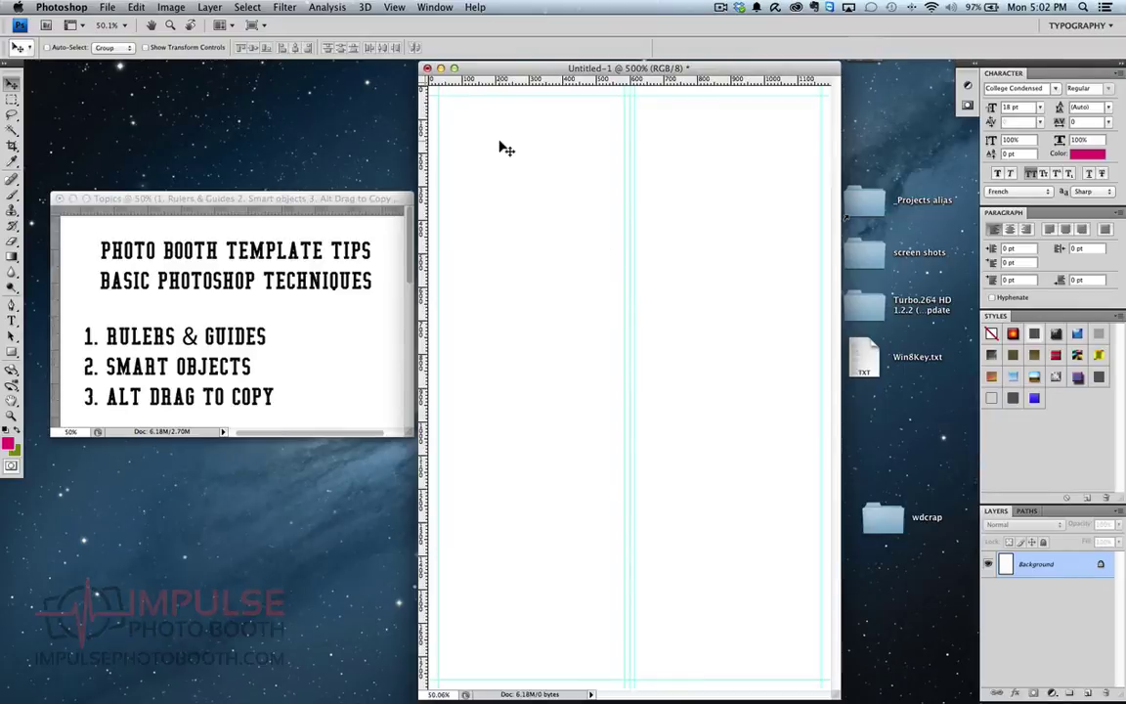
{"action": "left_click", "coordinate": [395, 7]}
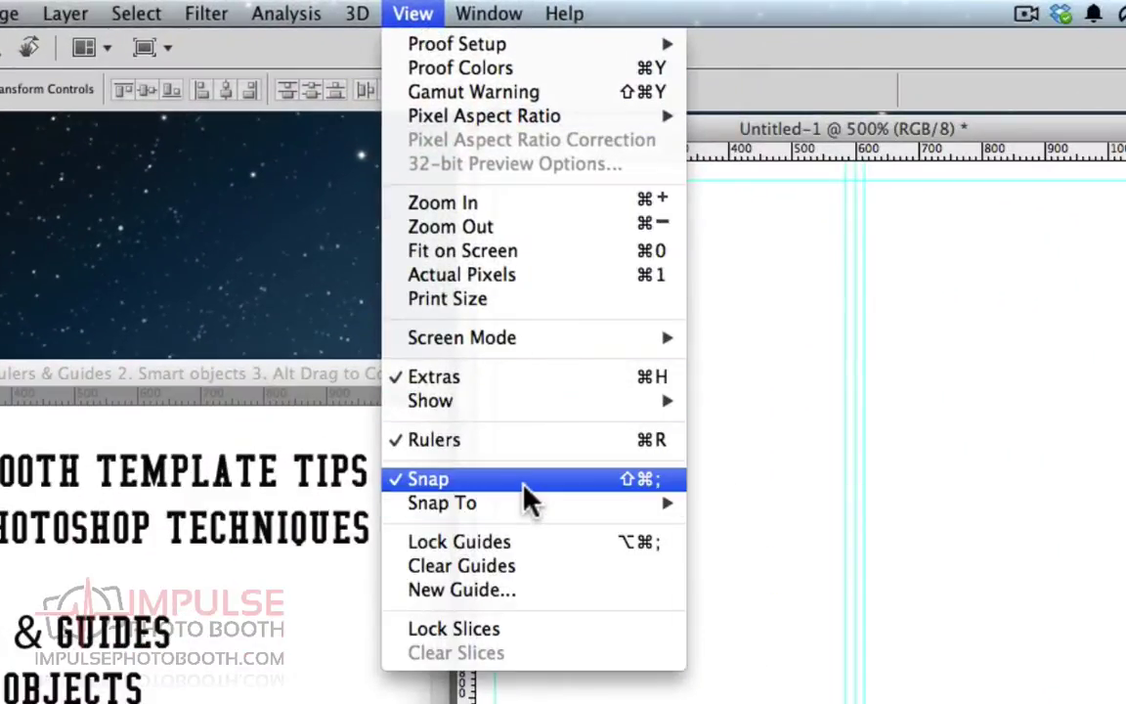
{"action": "mouse_move", "coordinate": [533, 509]}
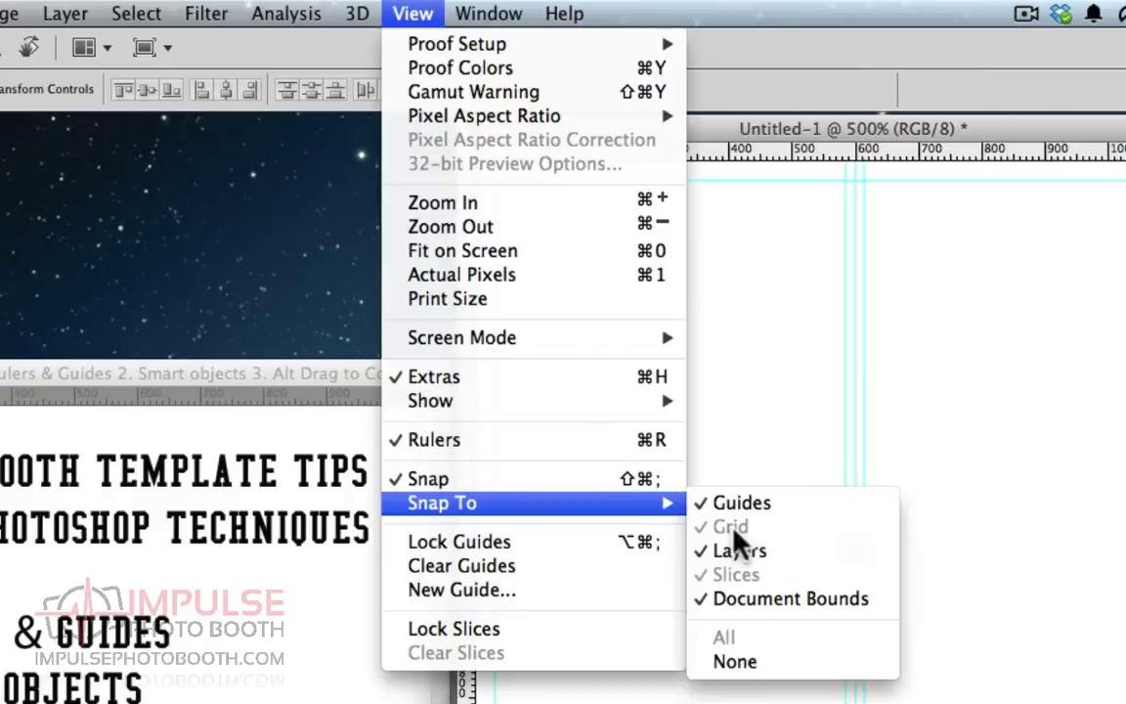
{"action": "mouse_move", "coordinate": [538, 415]}
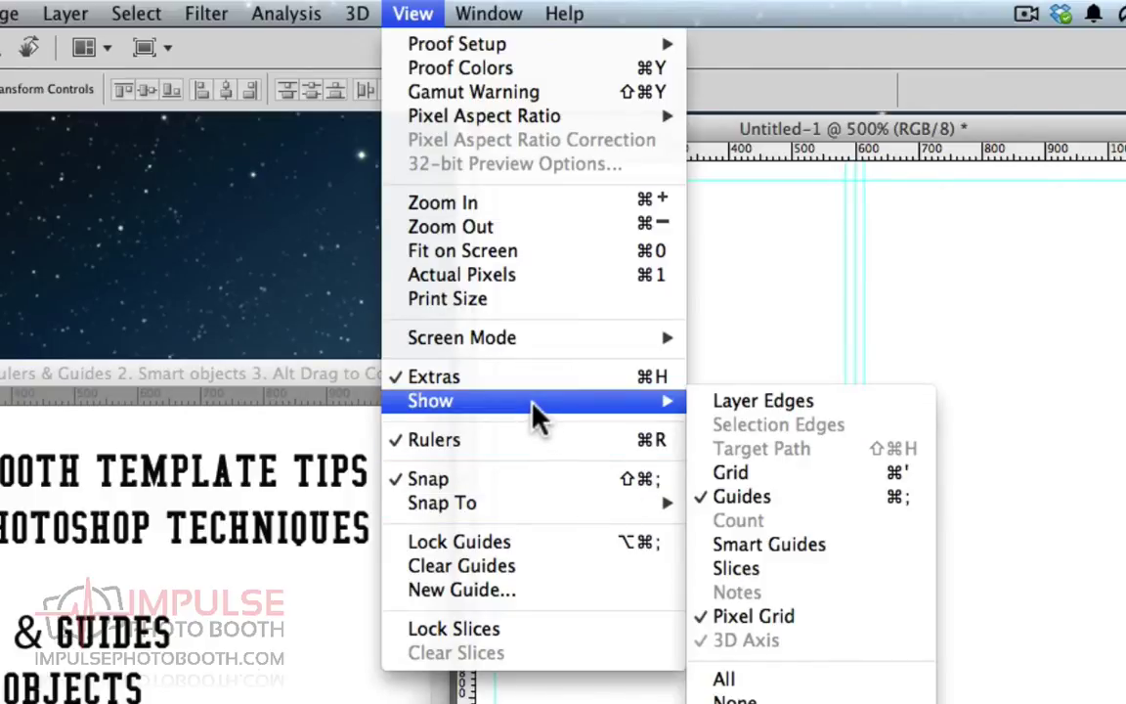
{"action": "left_click", "coordinate": [289, 376]}
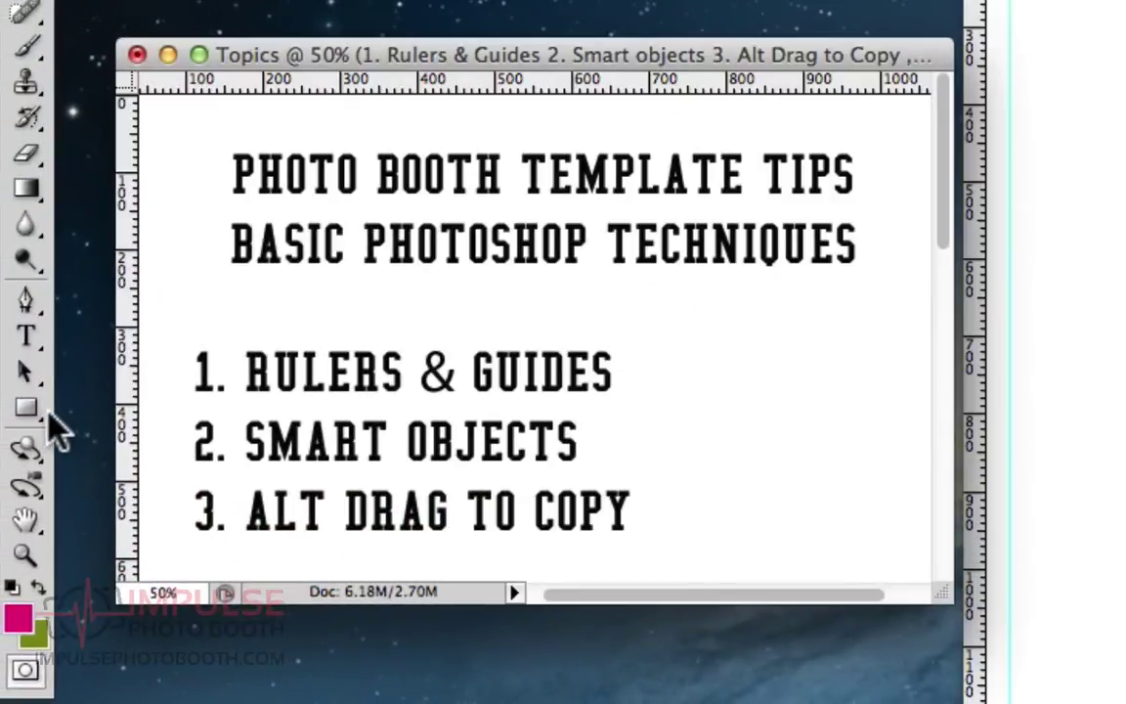
Draw a magenta rectangle atop the left column and stretch its left edge to the margin guide.
{"action": "left_click", "coordinate": [26, 409]}
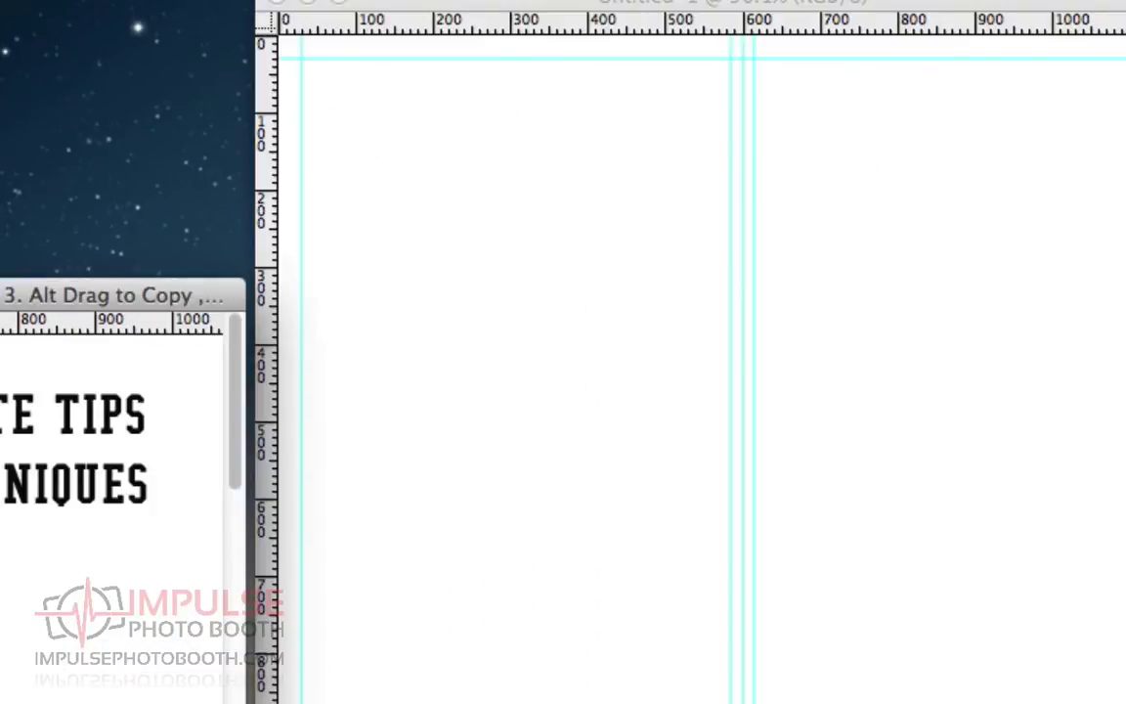
{"action": "left_click_drag", "start_coordinate": [457, 12], "coordinate": [450, 174]}
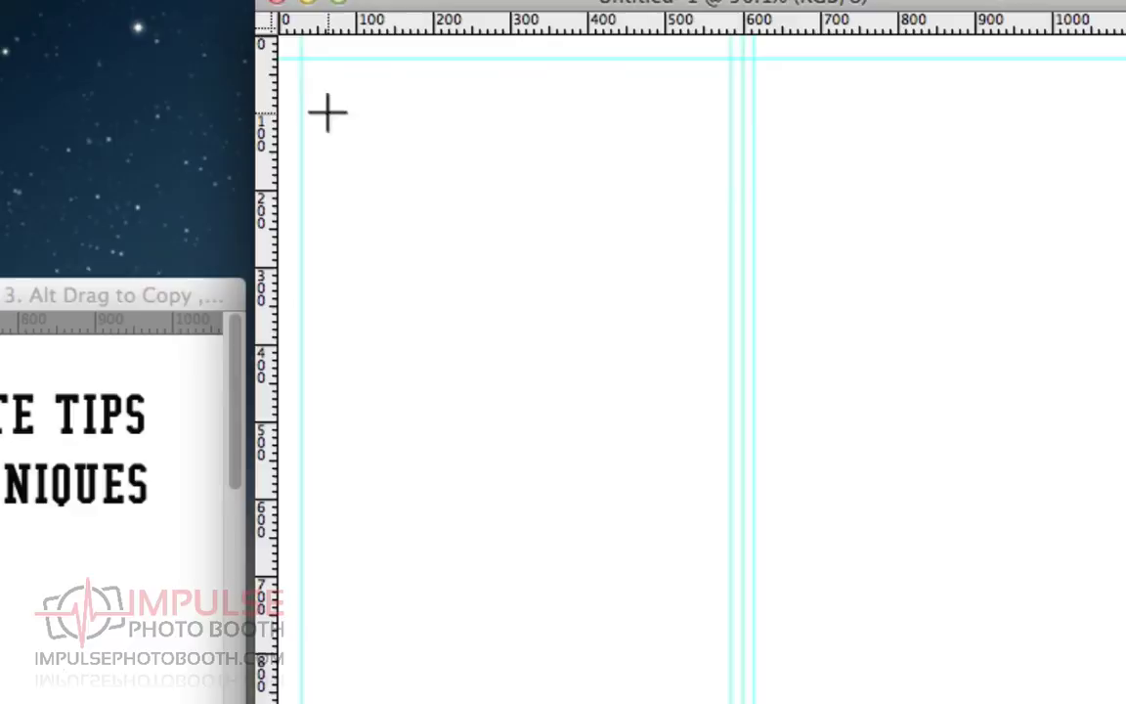
{"action": "left_click_drag", "start_coordinate": [320, 101], "coordinate": [721, 416]}
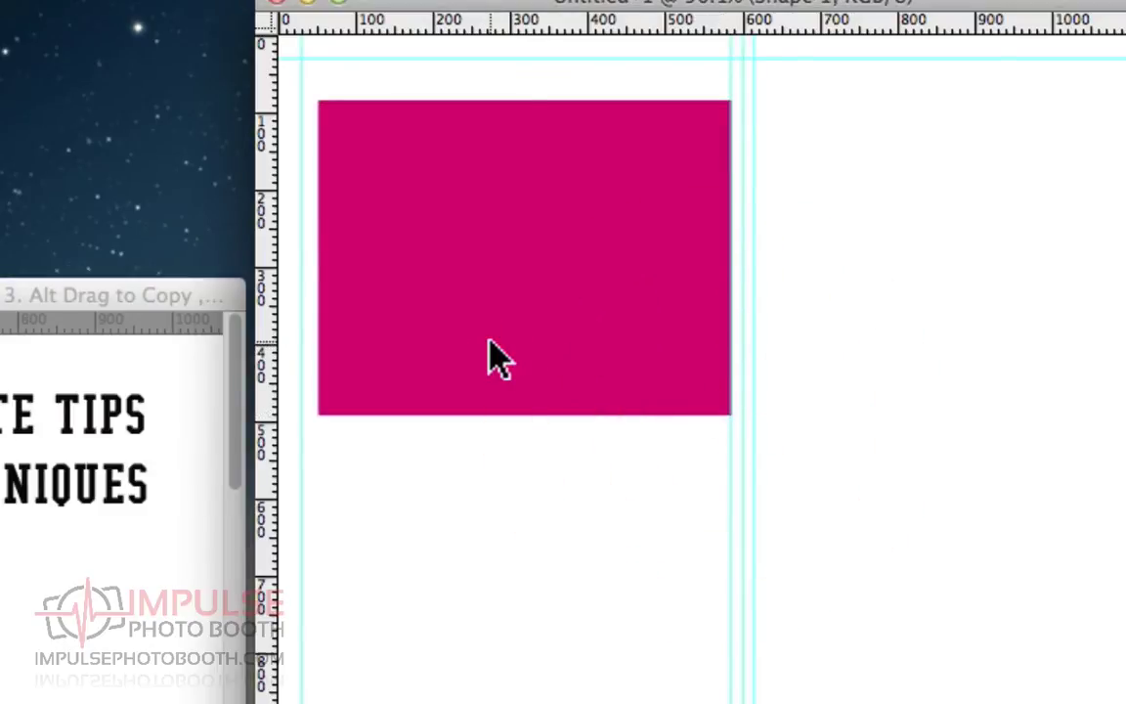
{"action": "key", "text": "super+t"}
{"action": "left_click", "coordinate": [320, 260]}
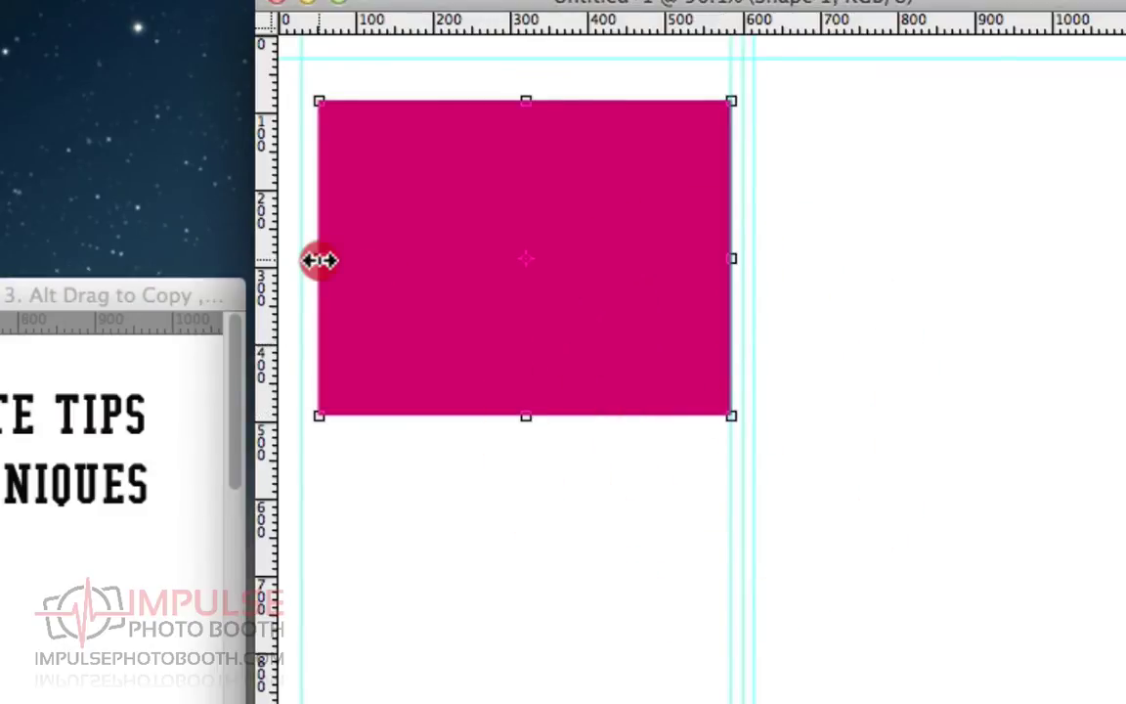
{"action": "left_click_drag", "start_coordinate": [320, 260], "coordinate": [302, 260]}
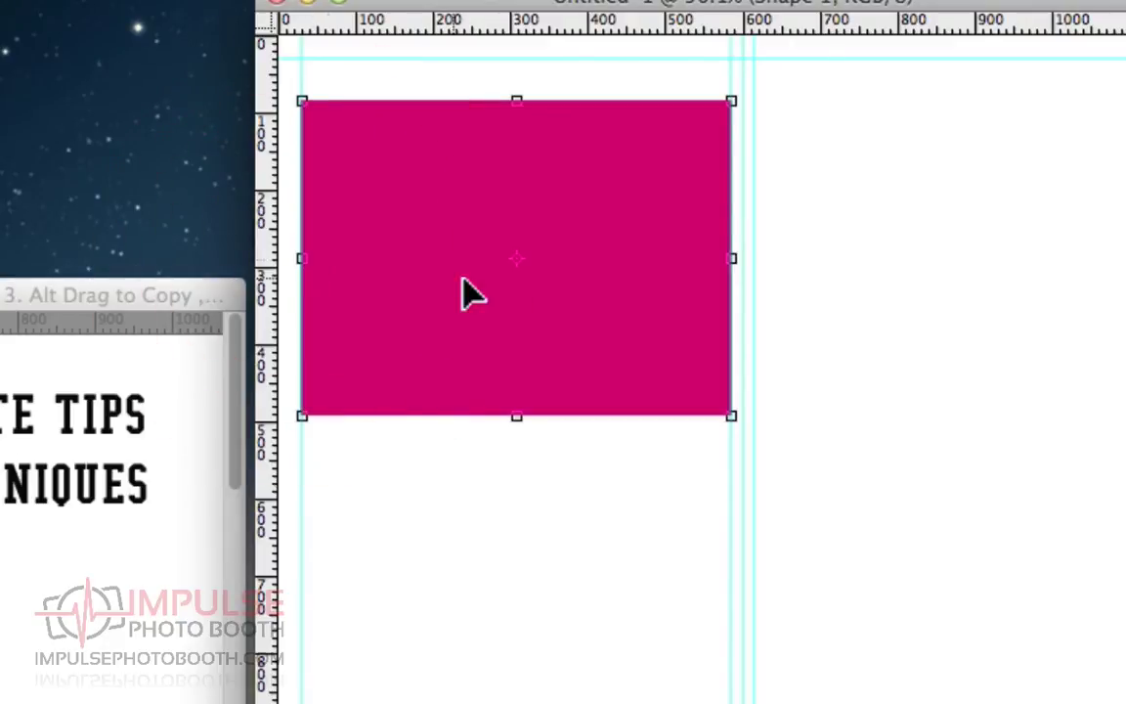
{"action": "key", "text": "Return"}
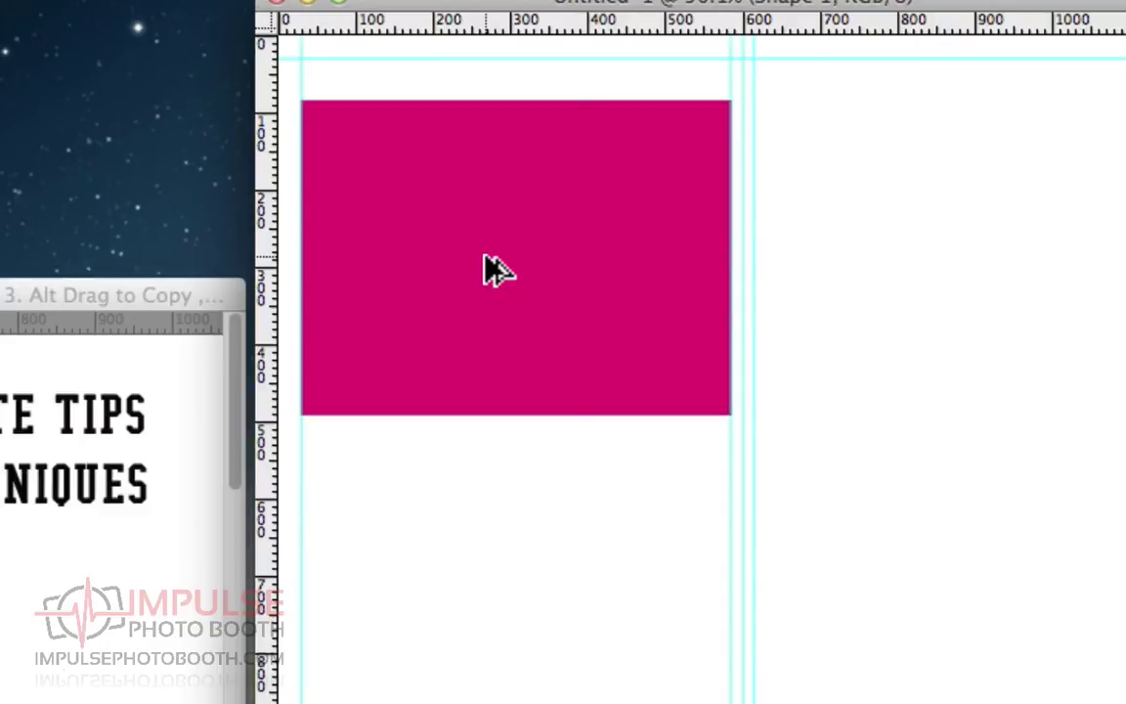
Alt-drag the magenta box down twice, making two spaced copies stacked below it.
{"action": "left_click_drag", "start_coordinate": [486, 258], "coordinate": [493, 616]}
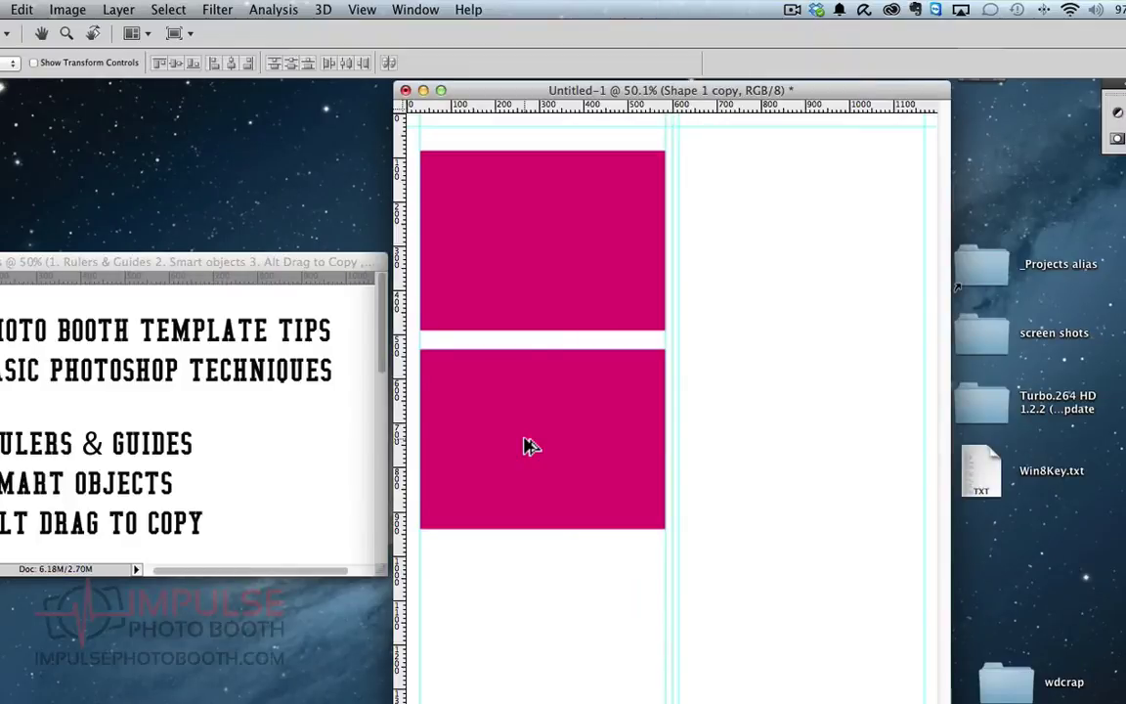
{"action": "left_click_drag", "start_coordinate": [525, 444], "coordinate": [534, 555]}
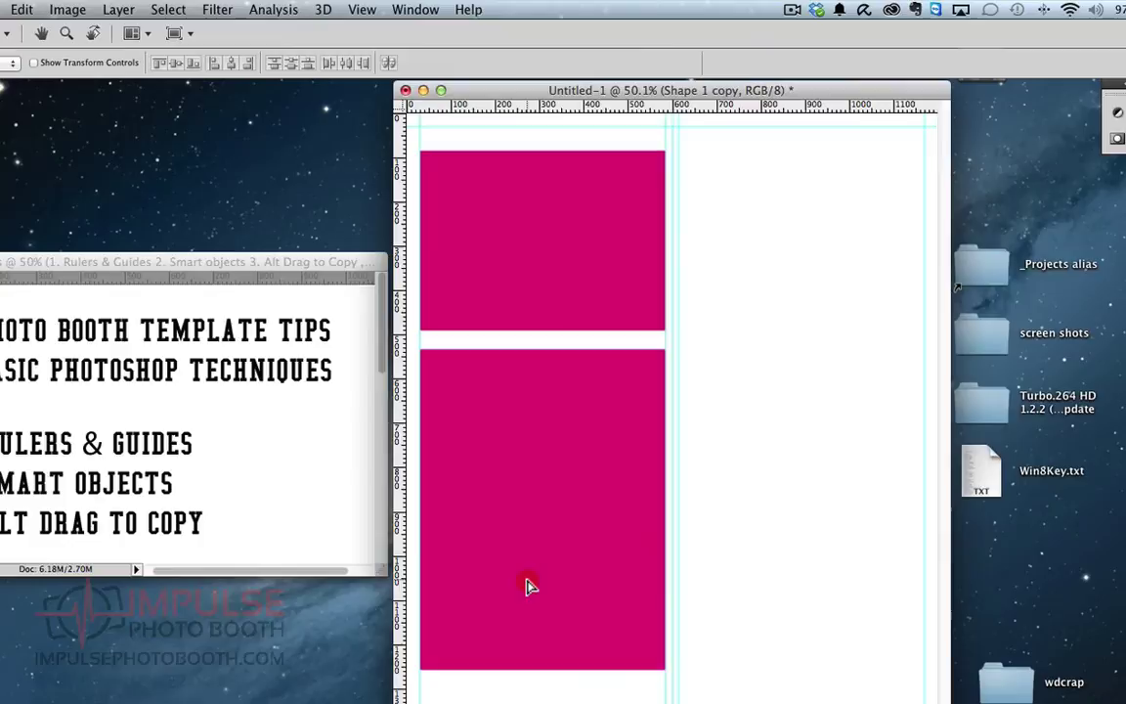
{"action": "left_click_drag", "start_coordinate": [528, 584], "coordinate": [532, 643]}
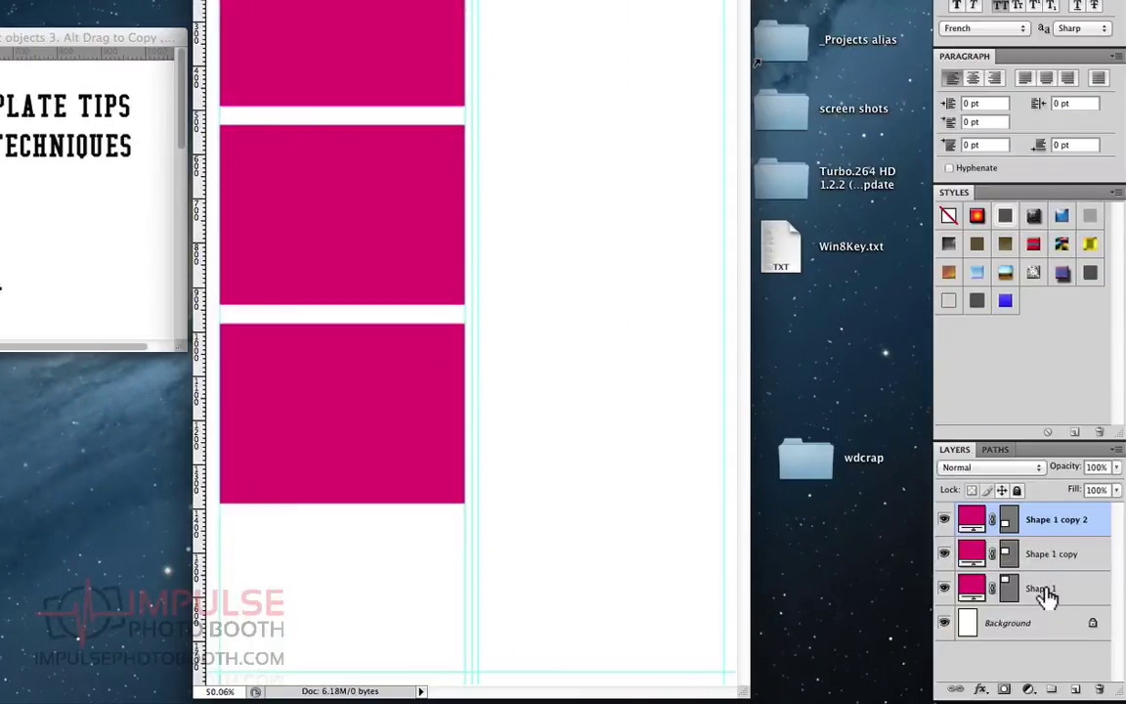
Merge the three magenta rectangle layers into a single smart object, Shape 1 copy 2.
{"action": "left_click", "coordinate": [1046, 591], "text": "shift"}
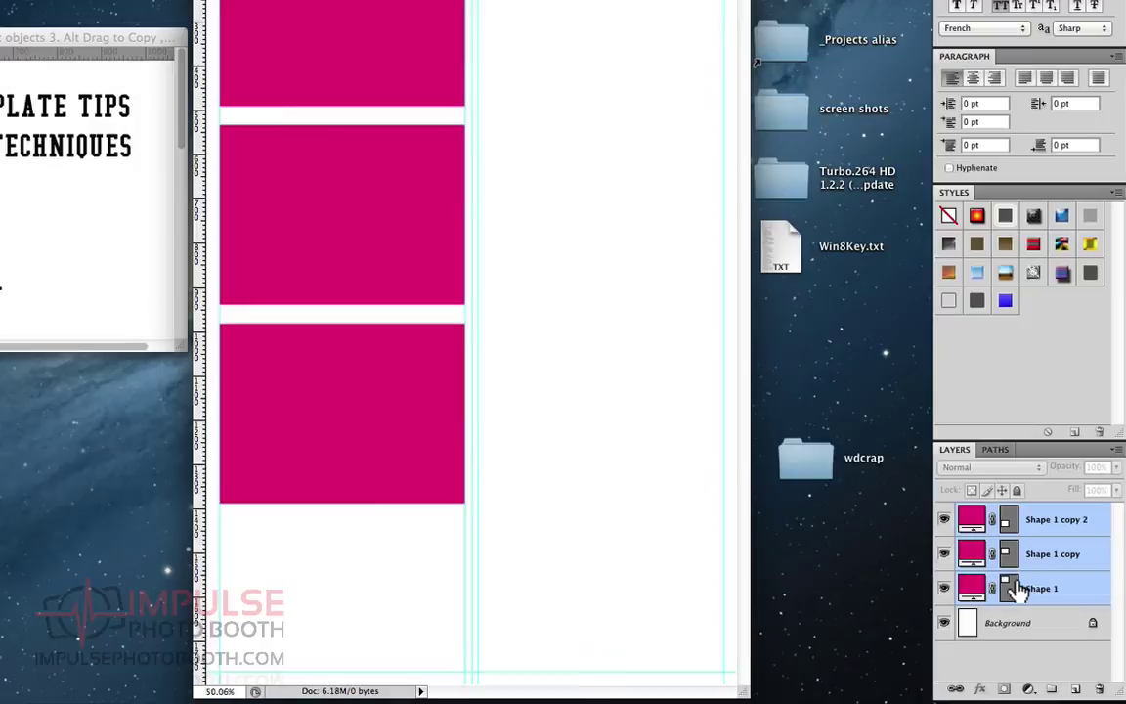
{"action": "right_click", "coordinate": [1040, 527]}
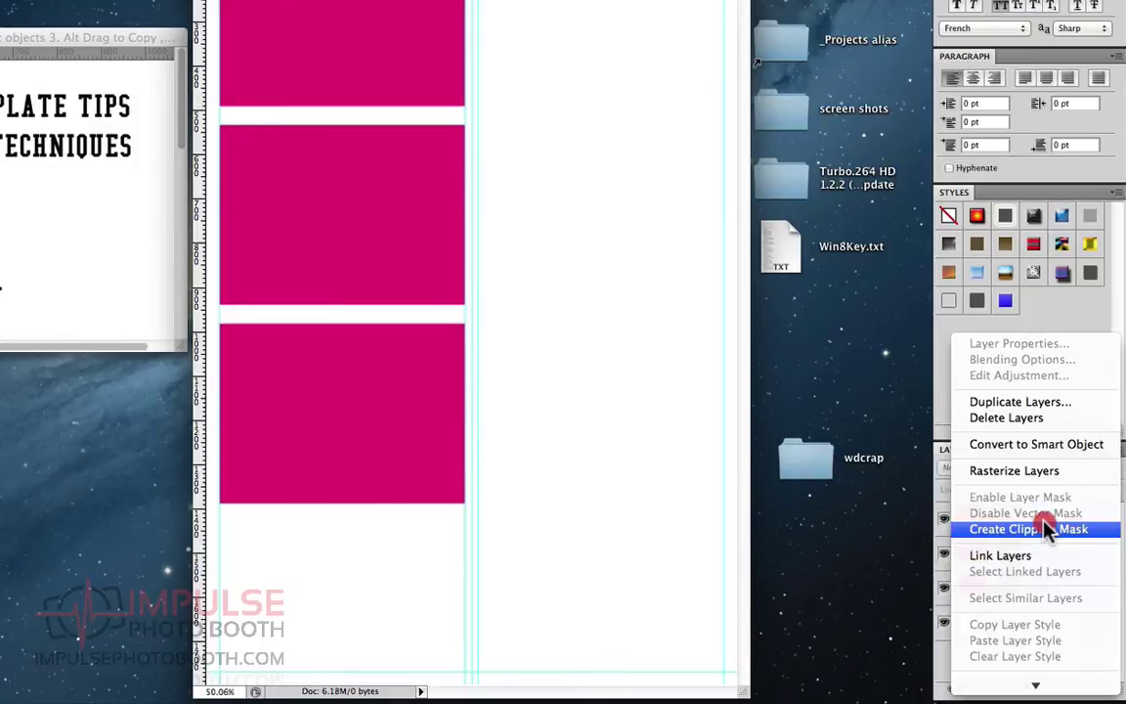
{"action": "left_click", "coordinate": [1038, 448]}
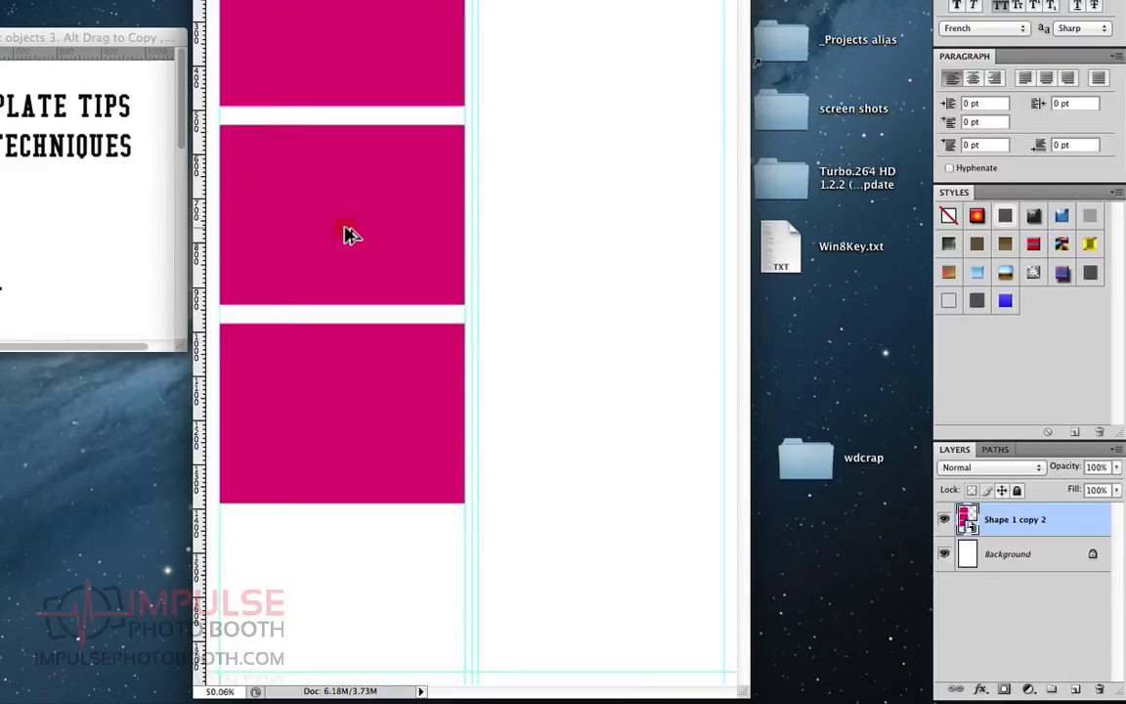
Alt-drag a copy of the three-box smart object into the right column, snapped to the guides.
{"action": "left_click_drag", "start_coordinate": [347, 234], "coordinate": [605, 262]}
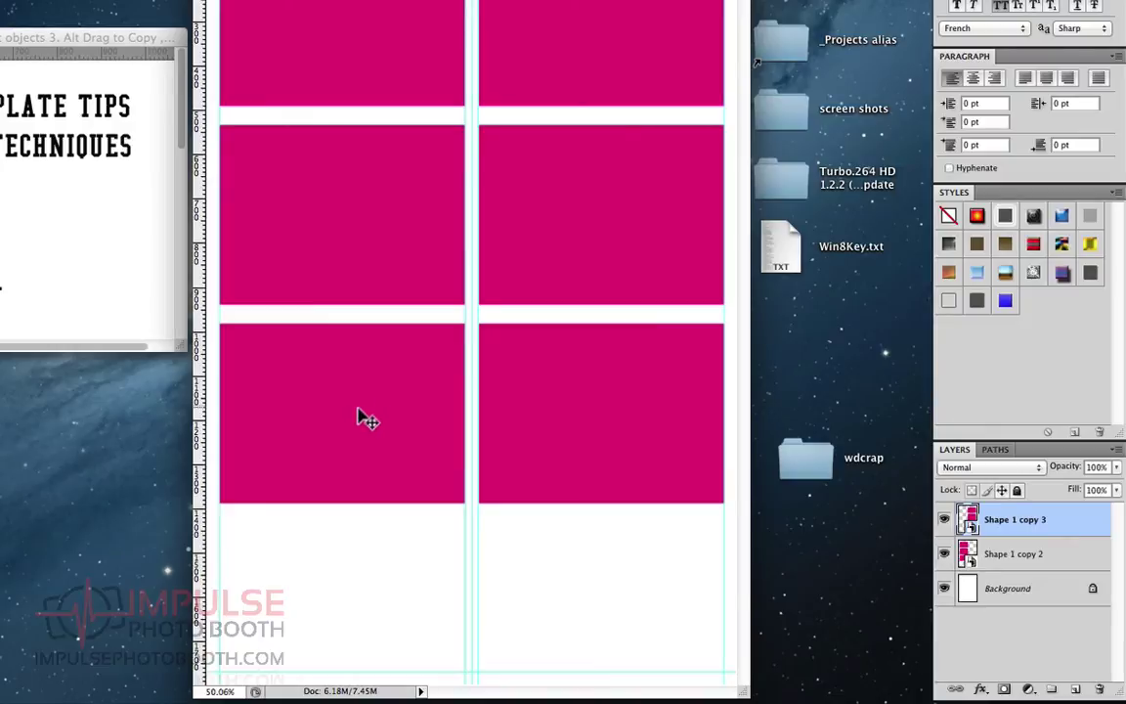
Open Shape 1 copy 2's contents as Shape 1 copy 2.psb, accepting the save notice.
{"action": "double_click", "coordinate": [971, 523]}
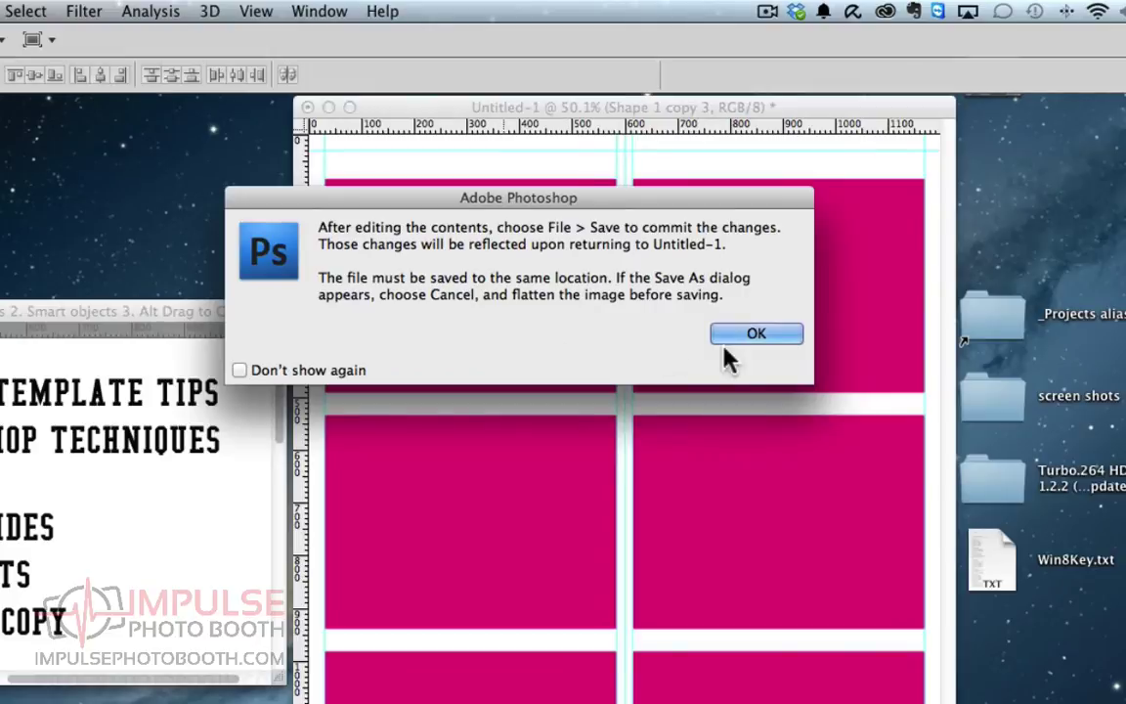
{"action": "left_click", "coordinate": [753, 335]}
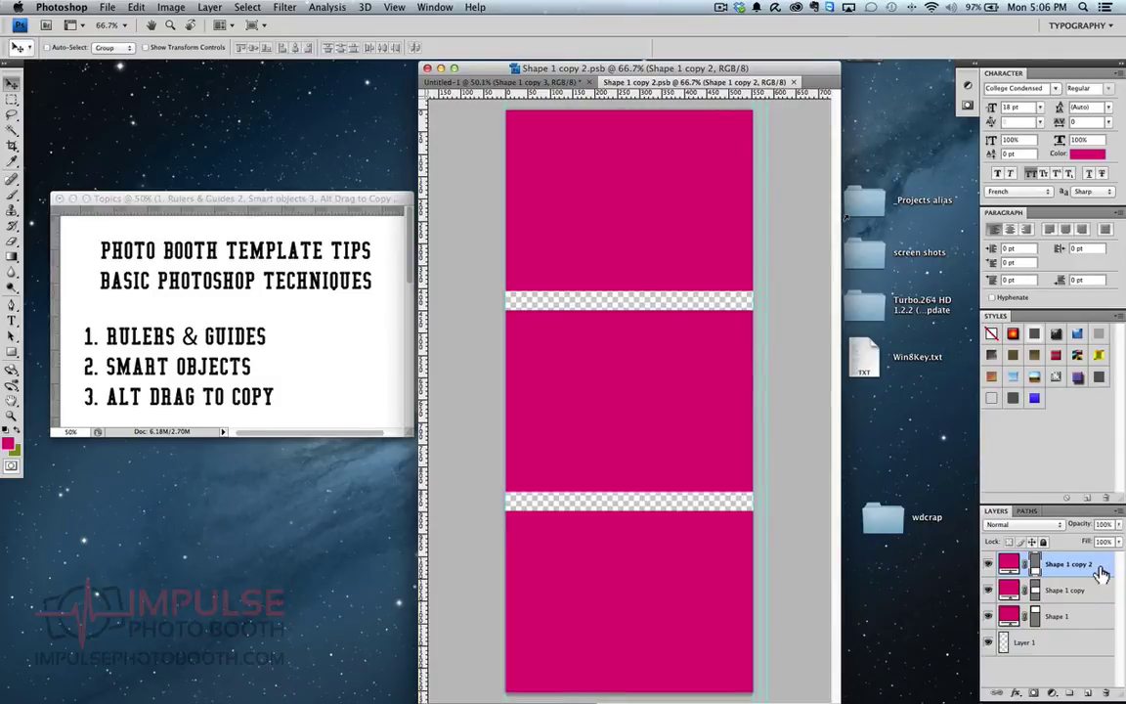
Style layer Shape 1 copy 2 with a 21 px Inside black Stroke plus Bevel and Emboss.
{"action": "double_click", "coordinate": [1100, 569]}
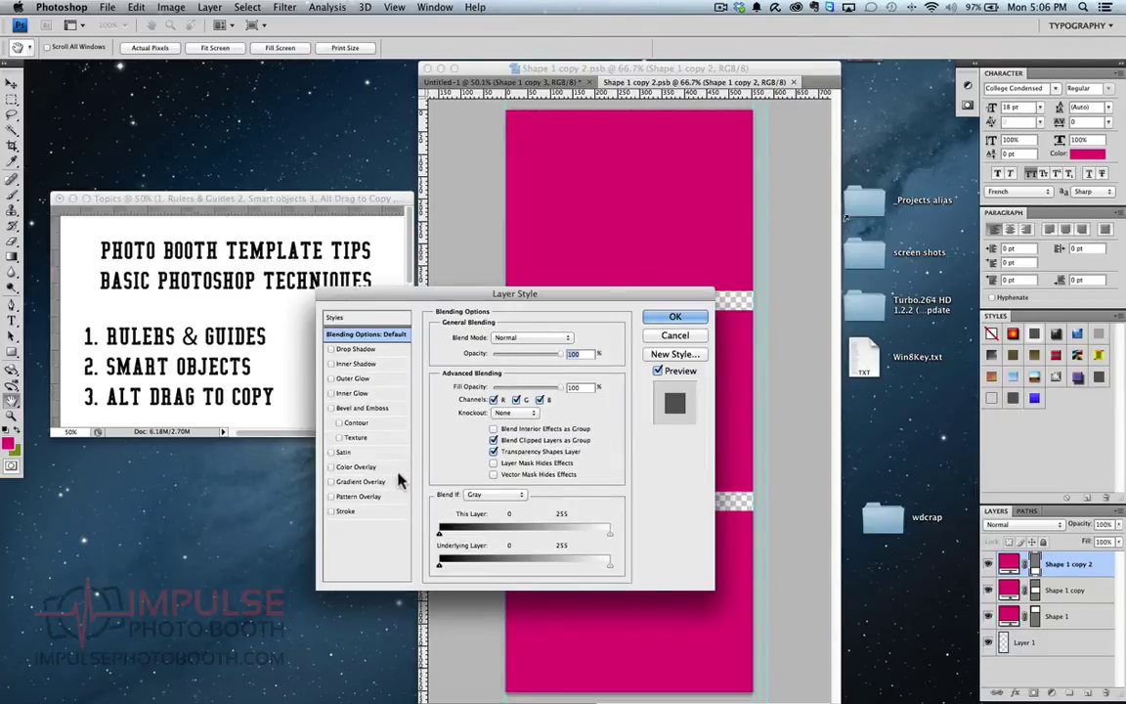
{"action": "left_click", "coordinate": [346, 512]}
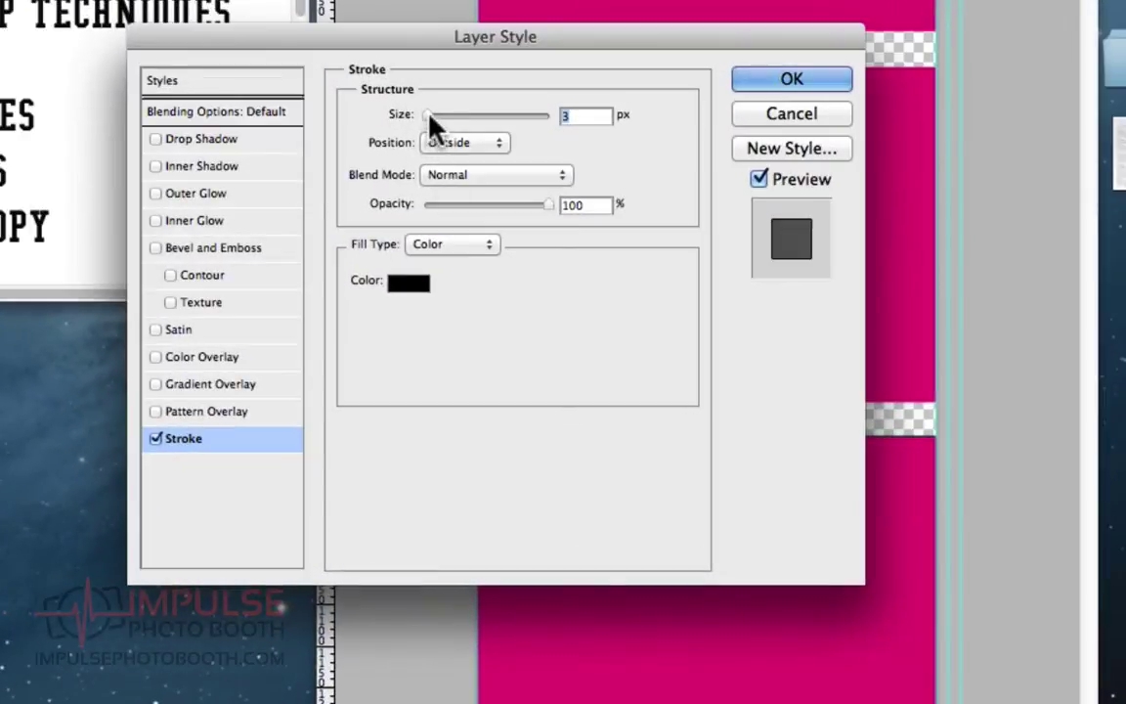
{"action": "left_click_drag", "start_coordinate": [481, 336], "coordinate": [490, 338]}
{"action": "left_click_drag", "start_coordinate": [452, 117], "coordinate": [442, 118]}
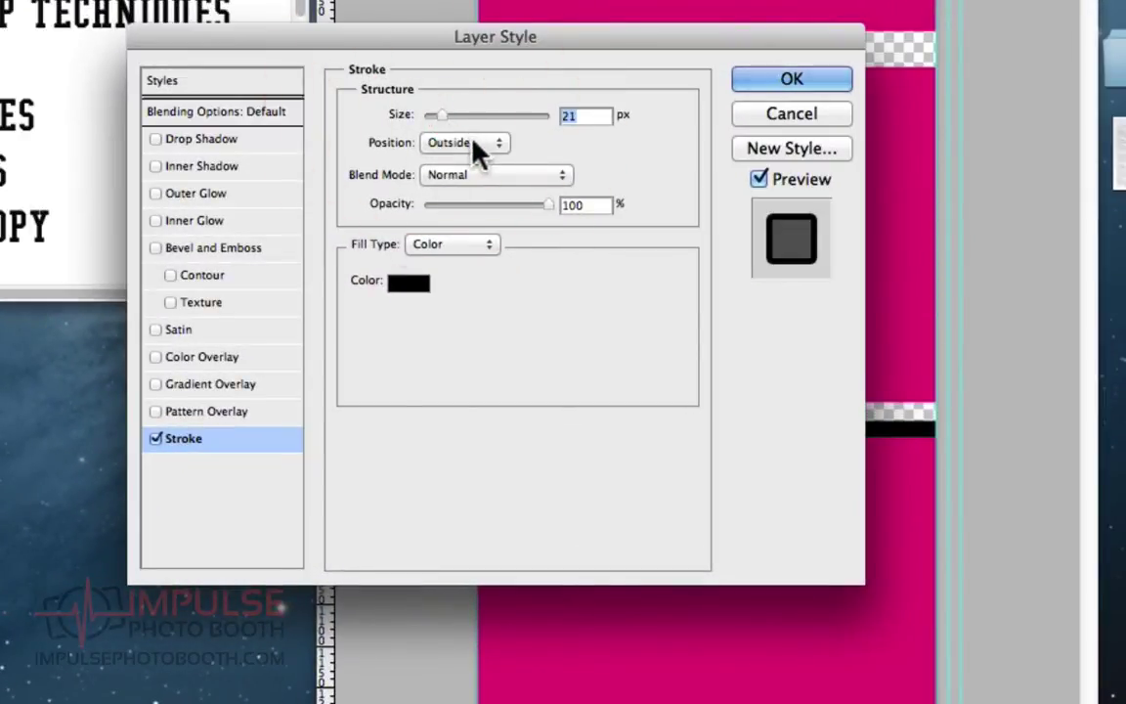
{"action": "left_click", "coordinate": [473, 145]}
{"action": "left_click", "coordinate": [467, 158]}
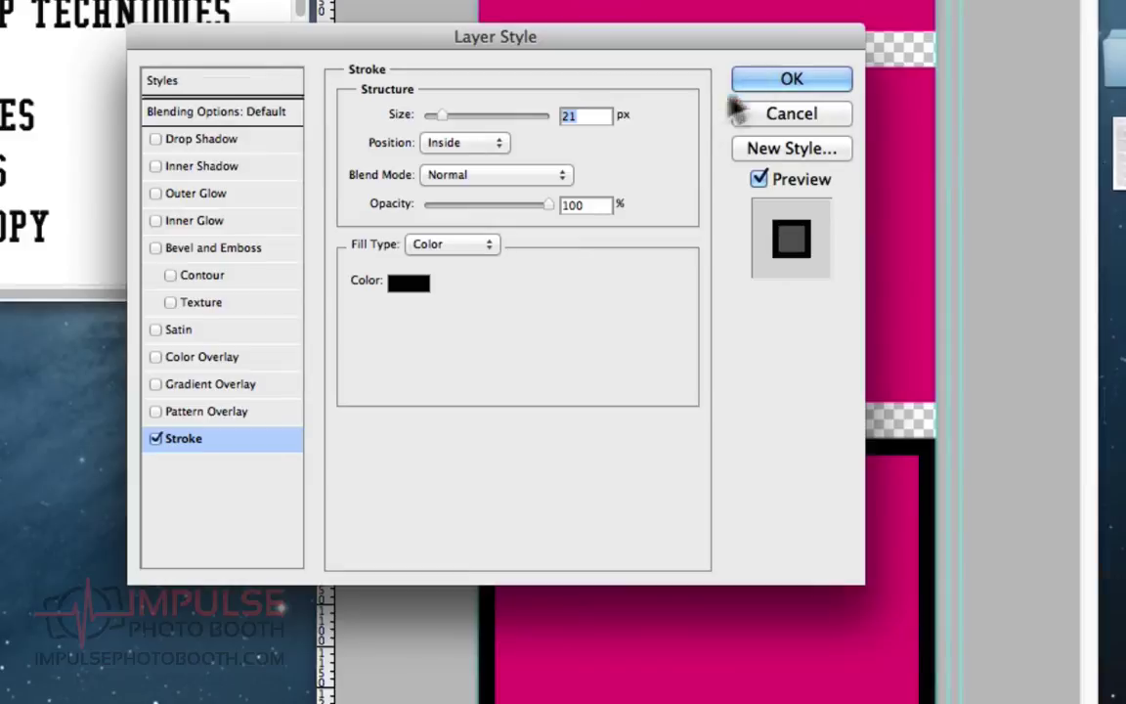
{"action": "left_click", "coordinate": [262, 250]}
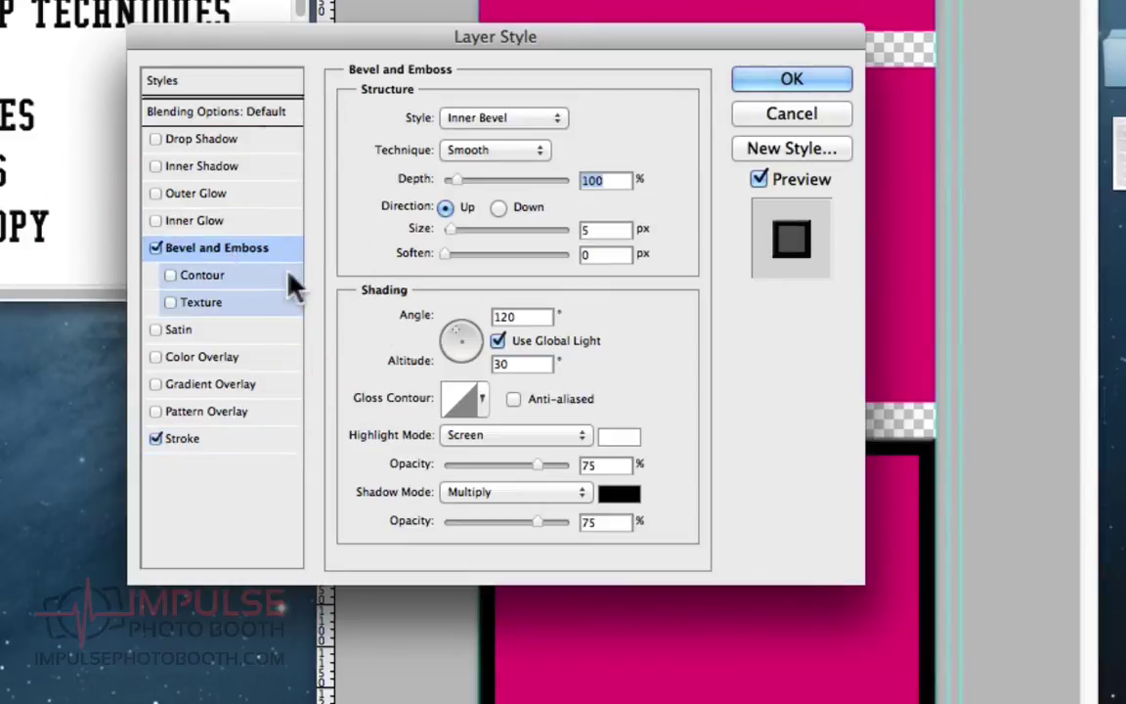
{"action": "left_click_drag", "start_coordinate": [574, 43], "coordinate": [224, 0]}
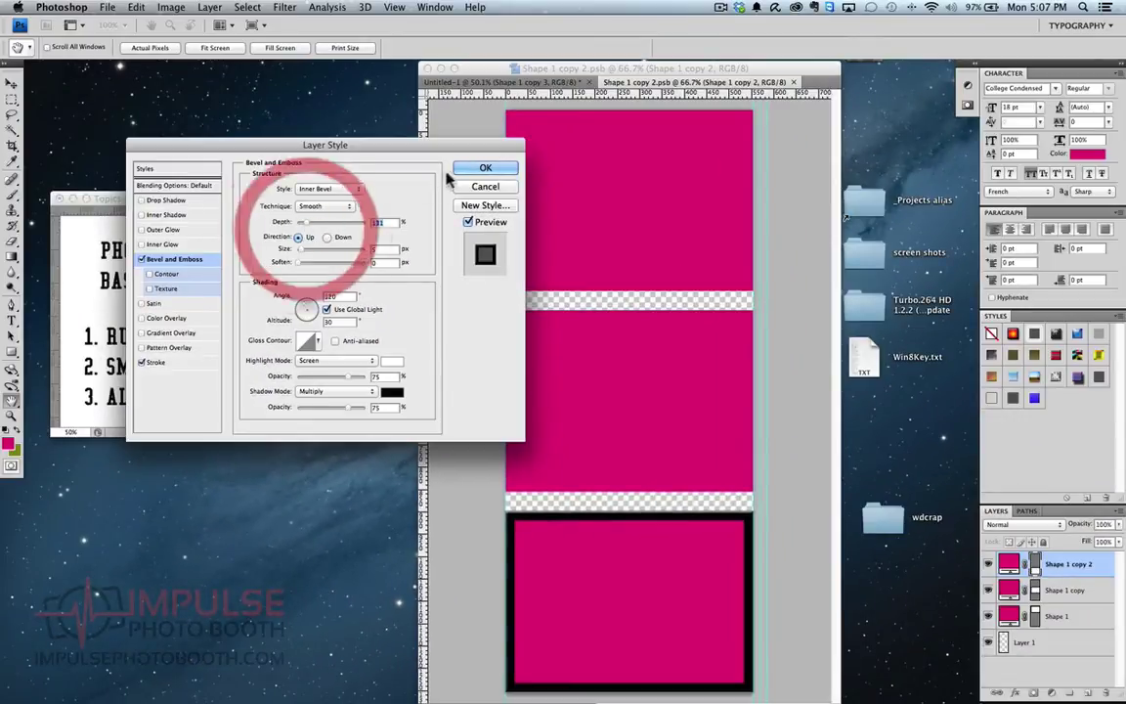
{"action": "left_click", "coordinate": [466, 170]}
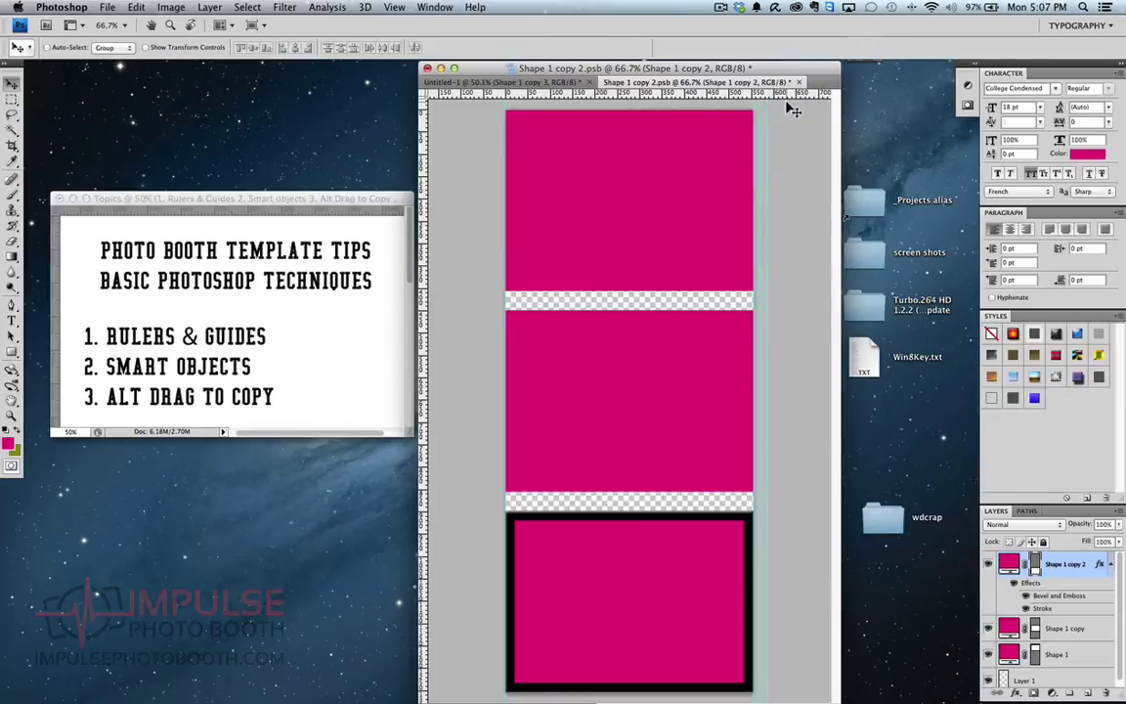
Save Shape 1 copy 2.psb and close it to return to the Untitled-1 photo strip.
{"action": "key", "text": "super+s"}
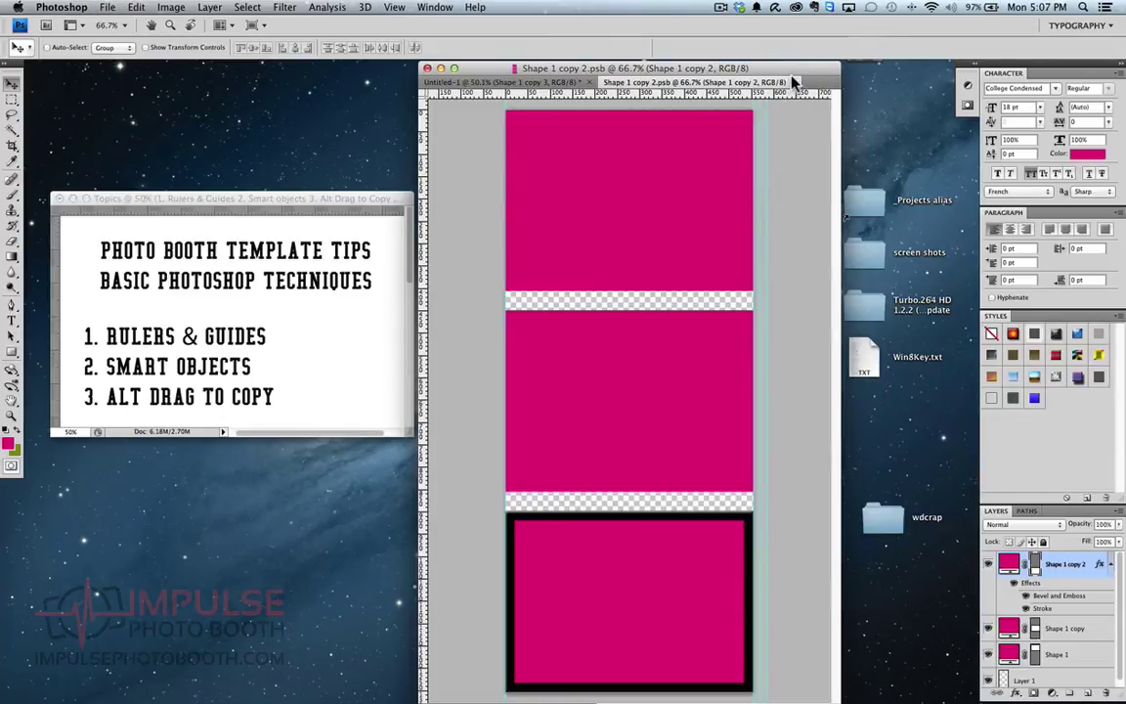
{"action": "left_click", "coordinate": [792, 83]}
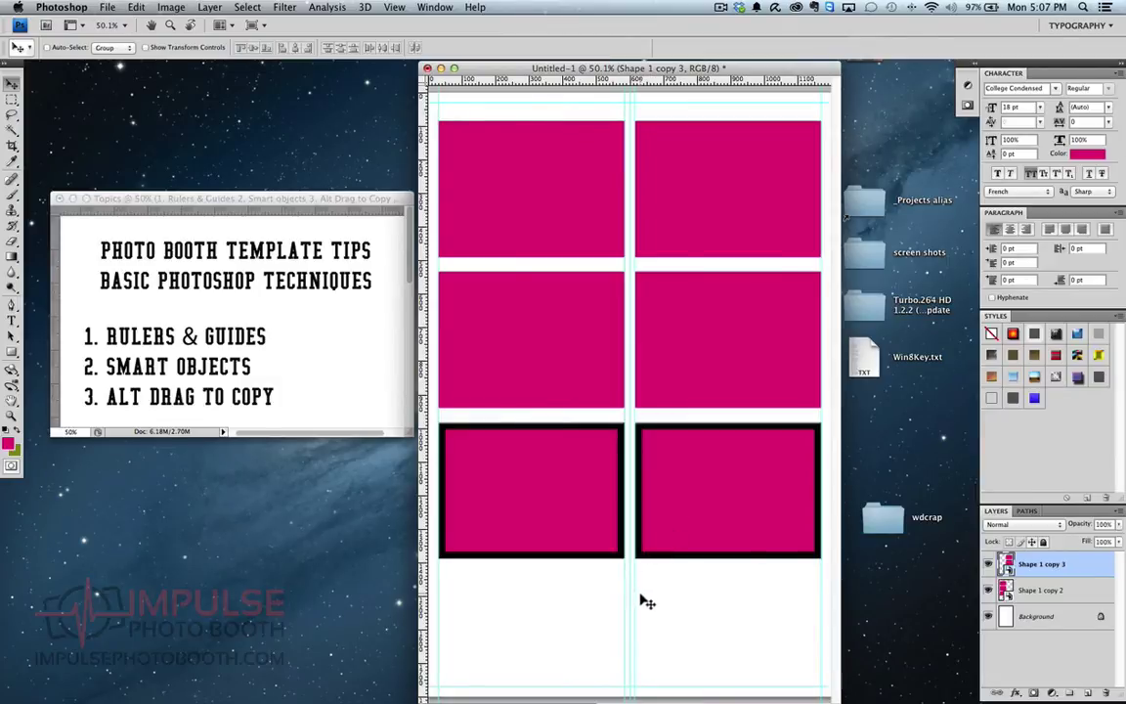
{"action": "left_click", "coordinate": [642, 506]}
{"action": "left_click", "coordinate": [12, 320]}
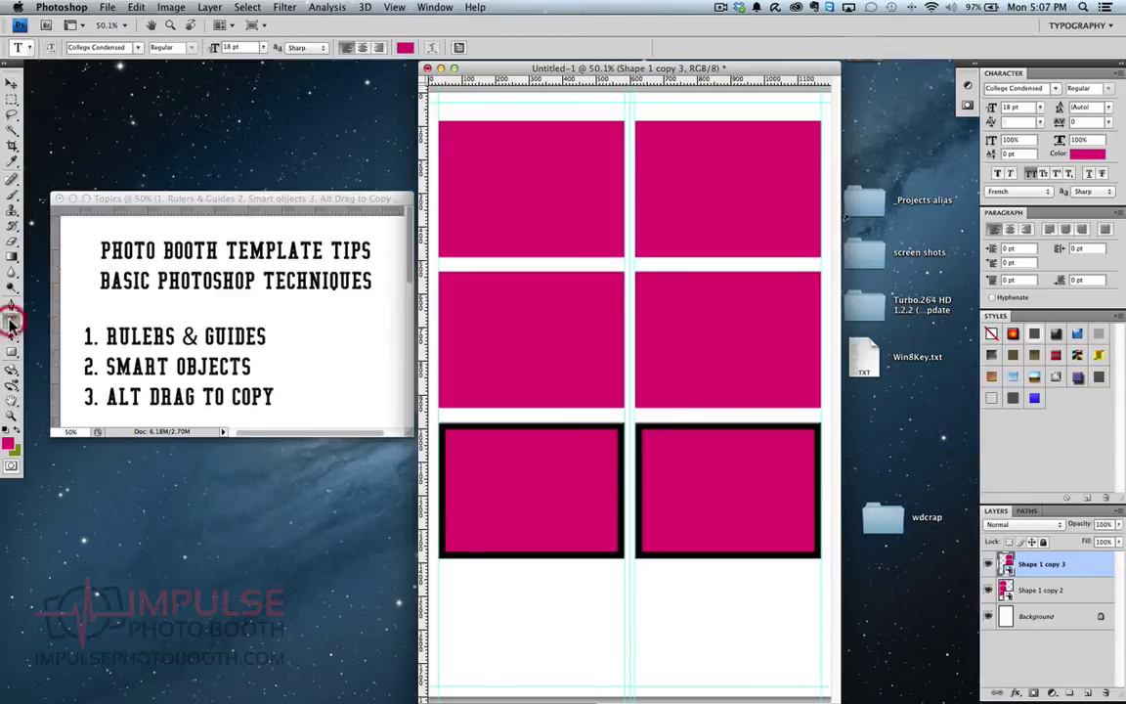
Type a HAPPY BIRTHDAY caption below the bottom-left box with a name line beneath it.
{"action": "left_click", "coordinate": [459, 589]}
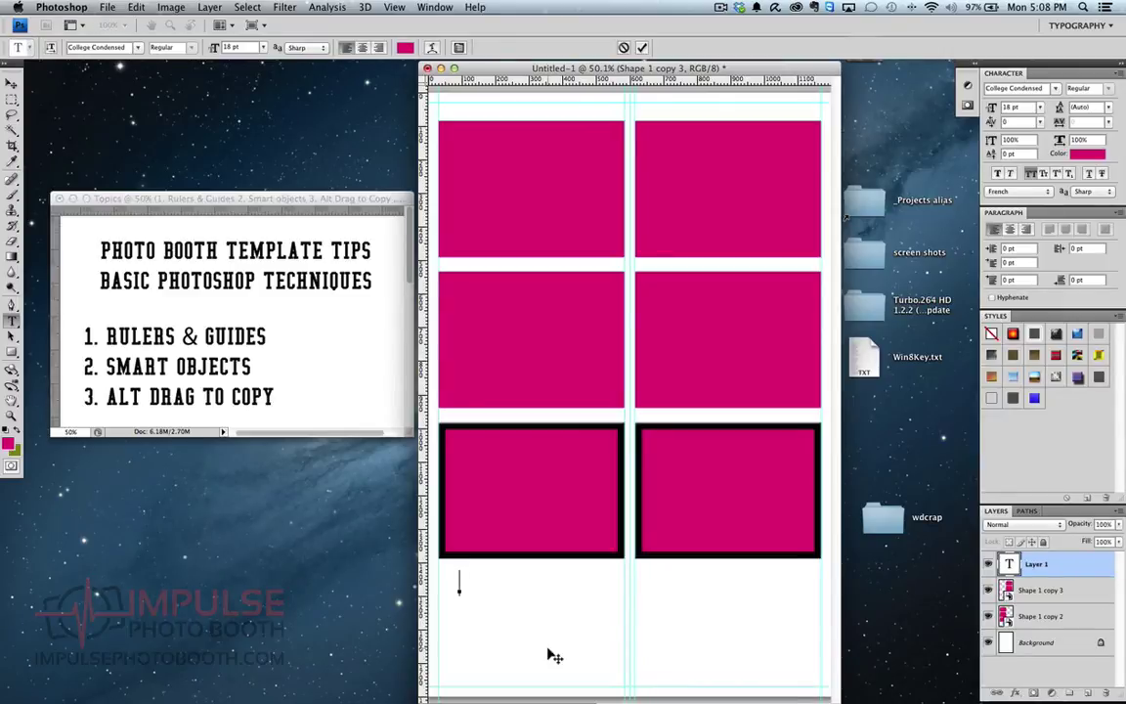
{"action": "type", "text": "HAPP"}
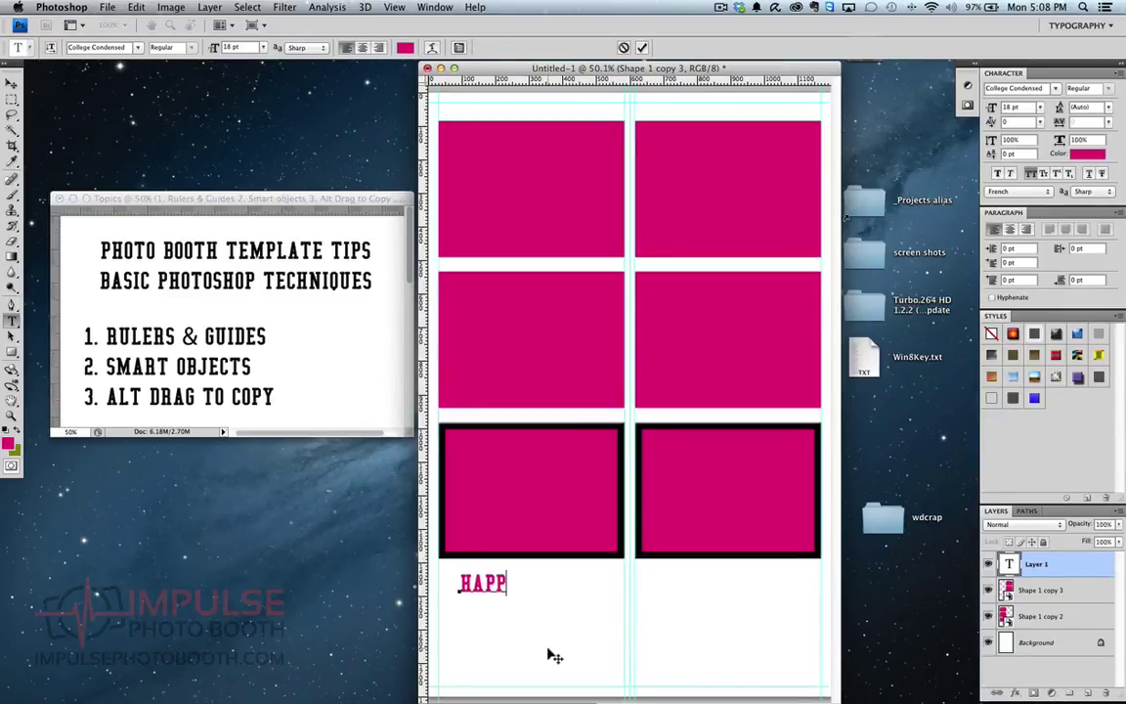
{"action": "type", "text": "Y BIRT"}
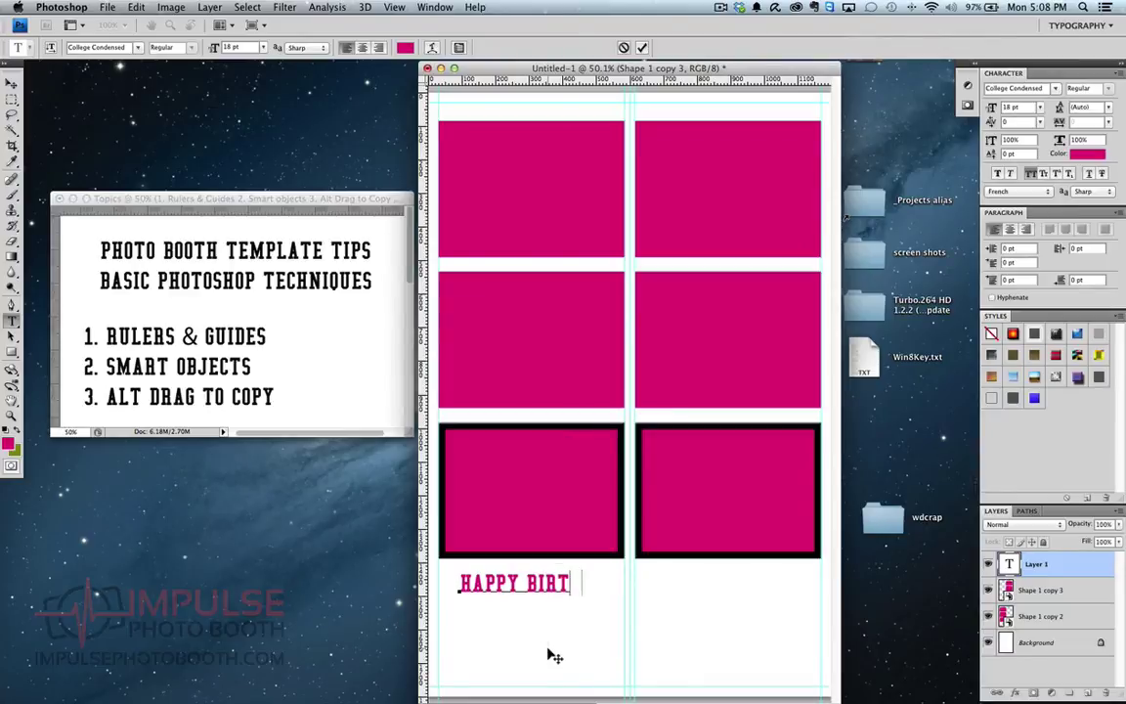
{"action": "type", "text": "HDAY"}
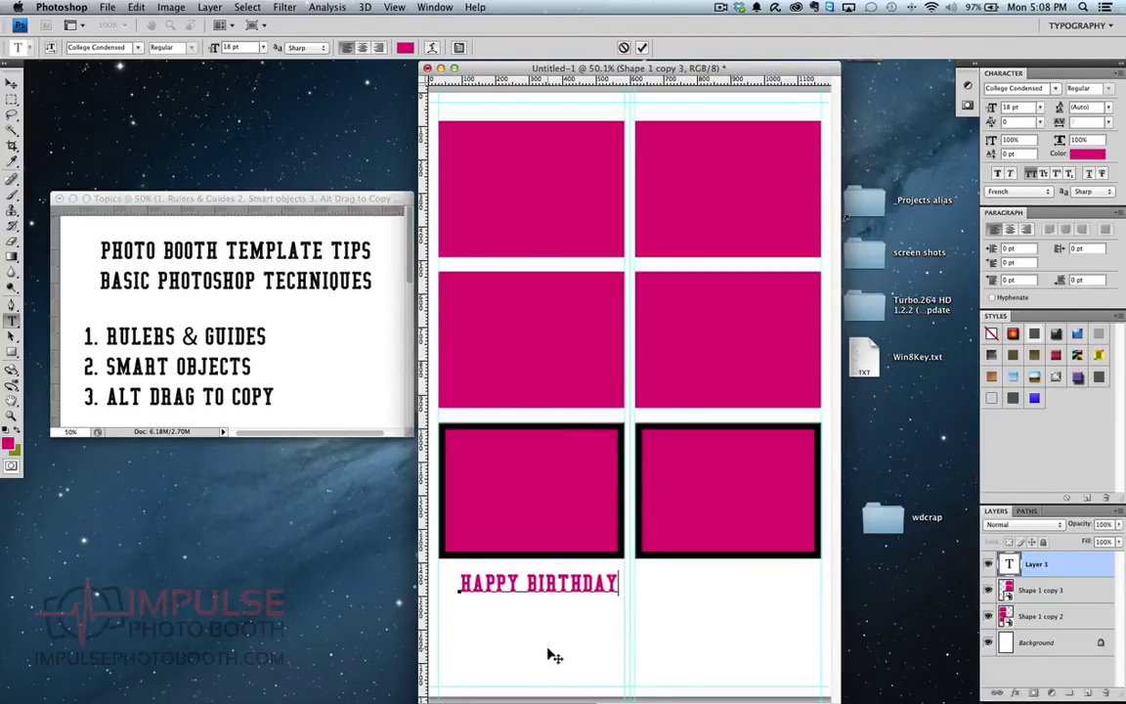
{"action": "key", "text": "ctrl+Return"}
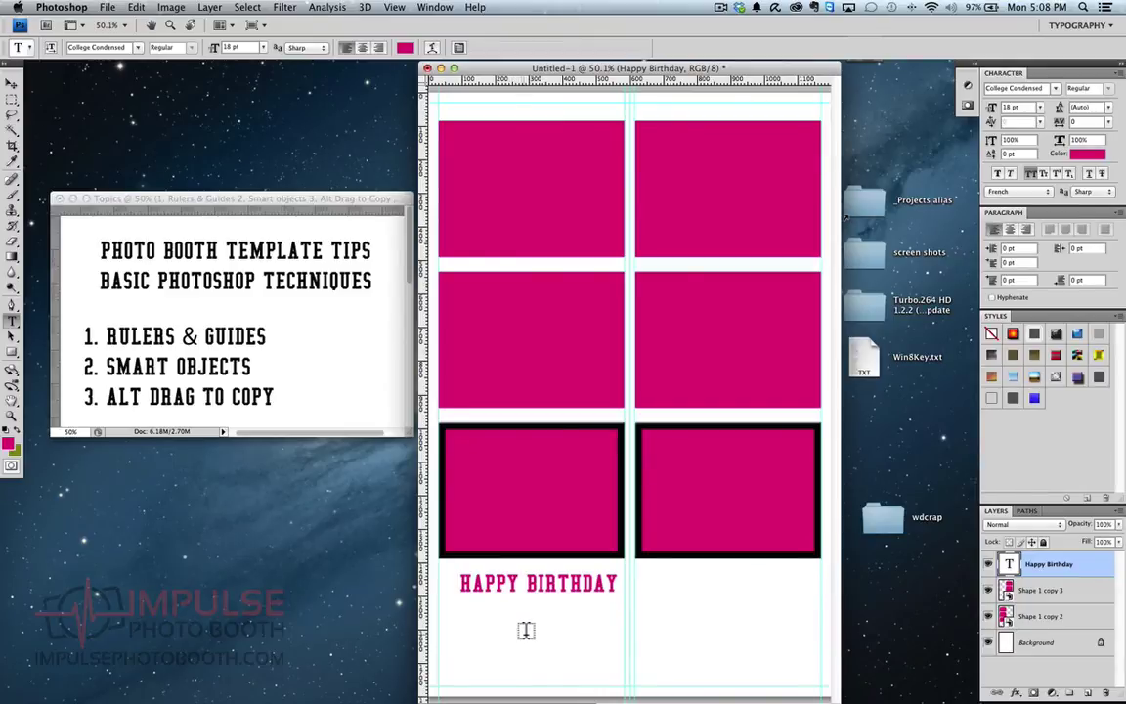
{"action": "left_click", "coordinate": [474, 630]}
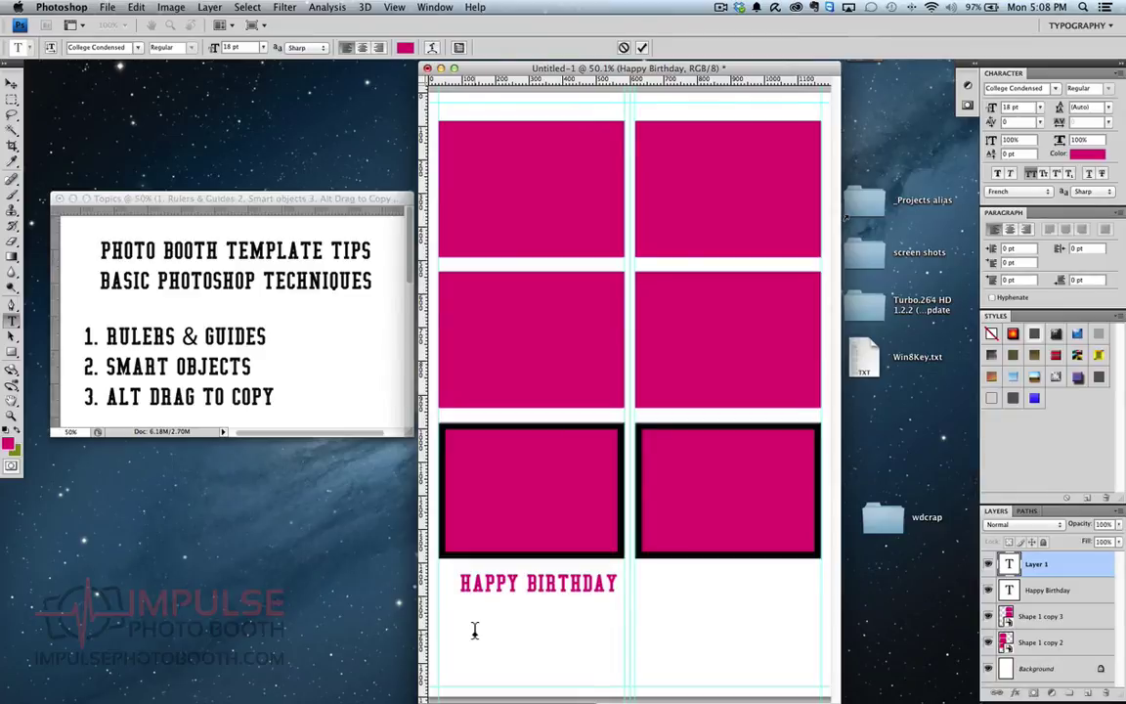
{"action": "type", "text": "SARAH"}
{"action": "key", "text": "super+Return"}
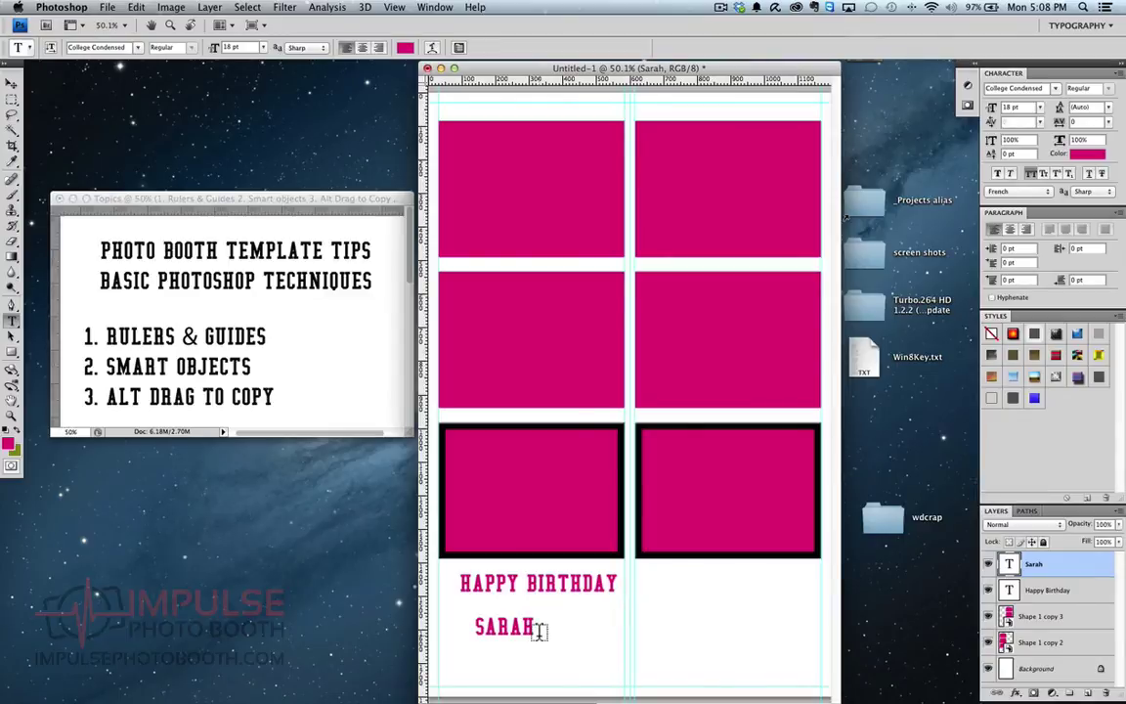
Enlarge the name caption to about 32 pt, then select the HAPPY BIRTHDAY layer.
{"action": "key", "text": "super+t"}
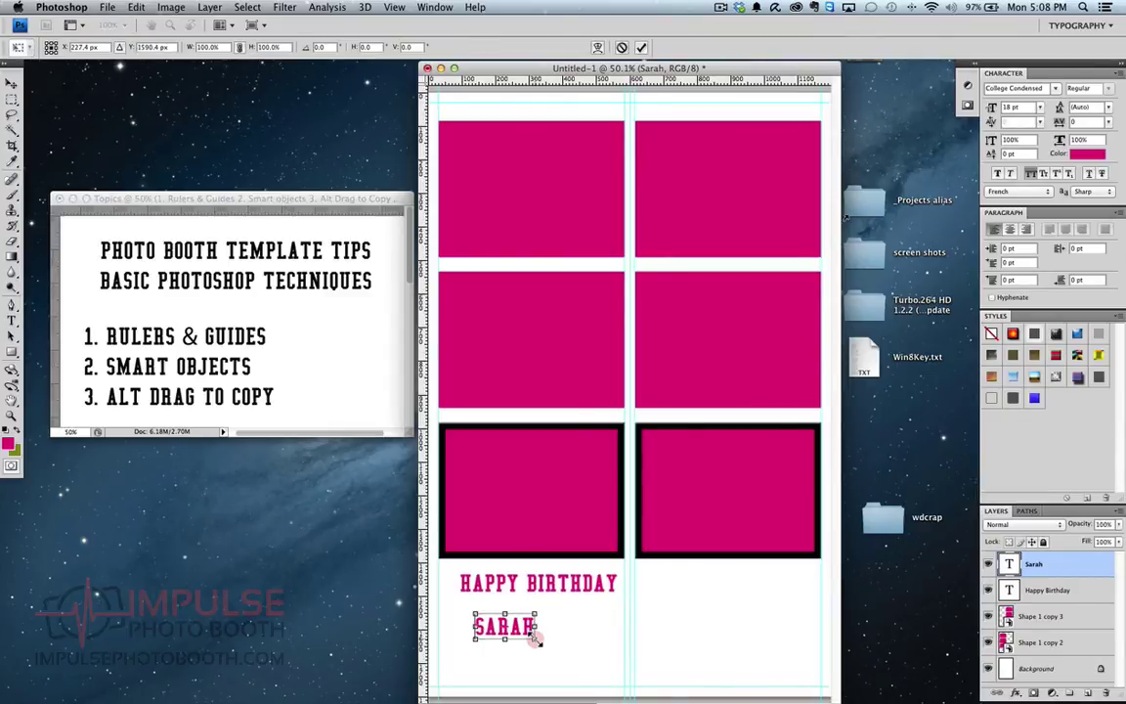
{"action": "left_click_drag", "start_coordinate": [536, 636], "coordinate": [581, 662]}
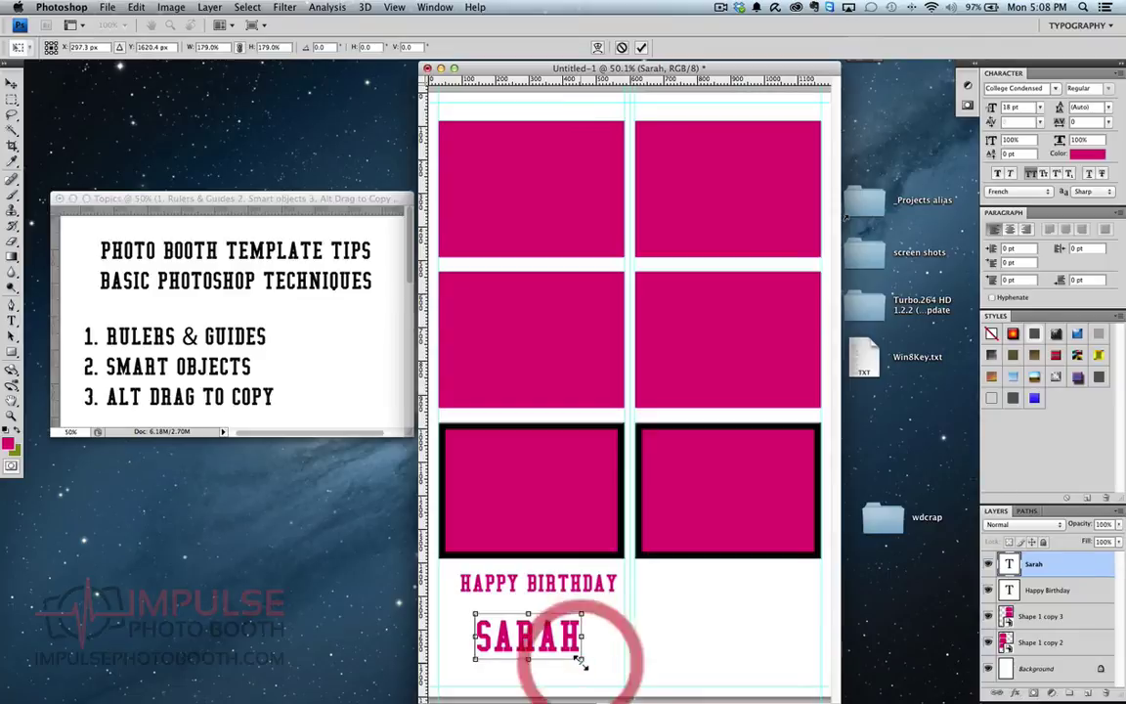
{"action": "key", "text": "Return"}
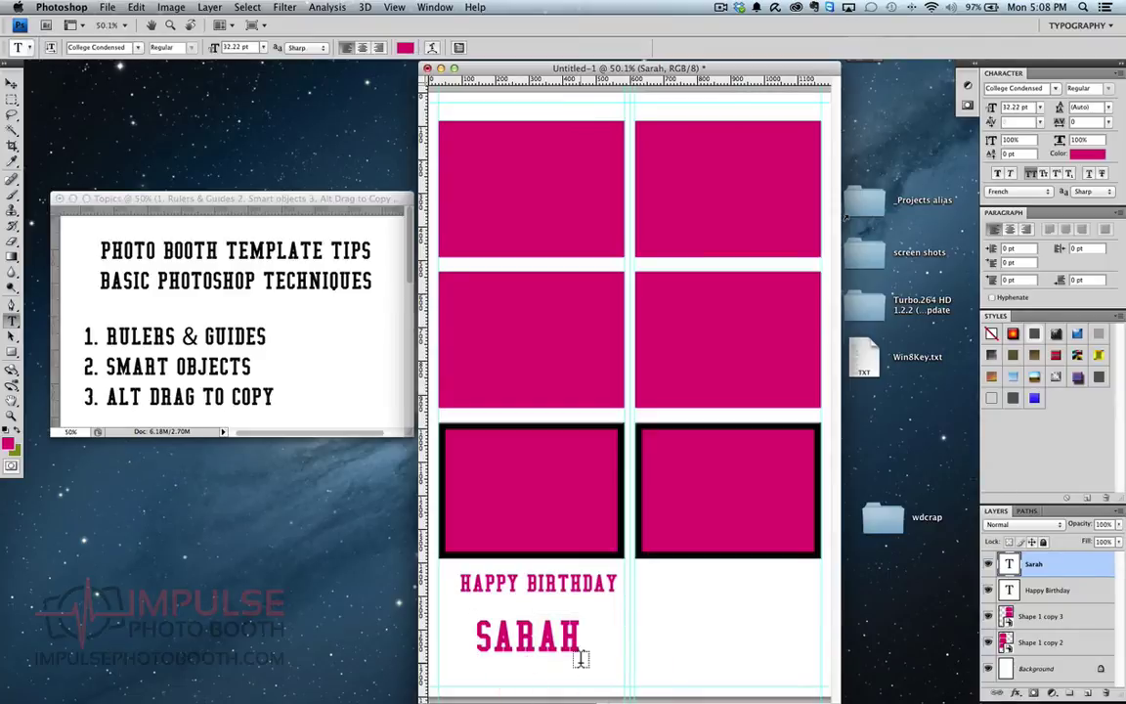
{"action": "key", "text": "v"}
{"action": "left_click", "coordinate": [518, 591]}
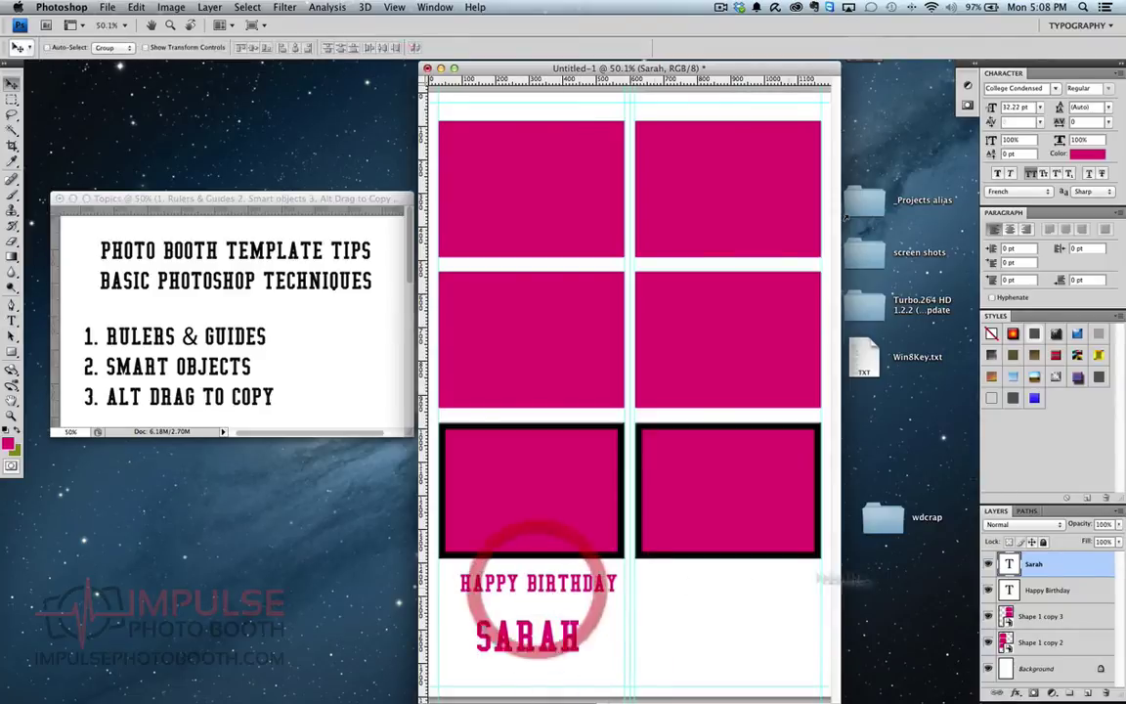
{"action": "left_click", "coordinate": [1016, 591]}
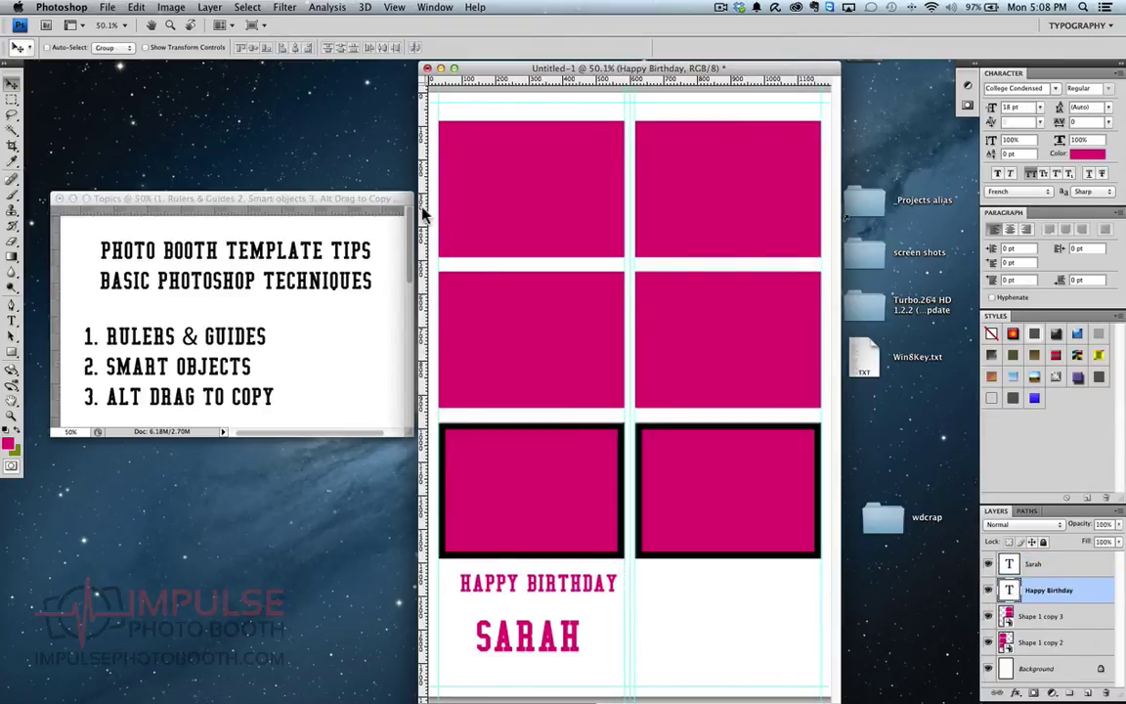
Turn the HAPPY BIRTHDAY type layer into a smart object from the Filter menu, confirming the conversion.
{"action": "left_click", "coordinate": [284, 8]}
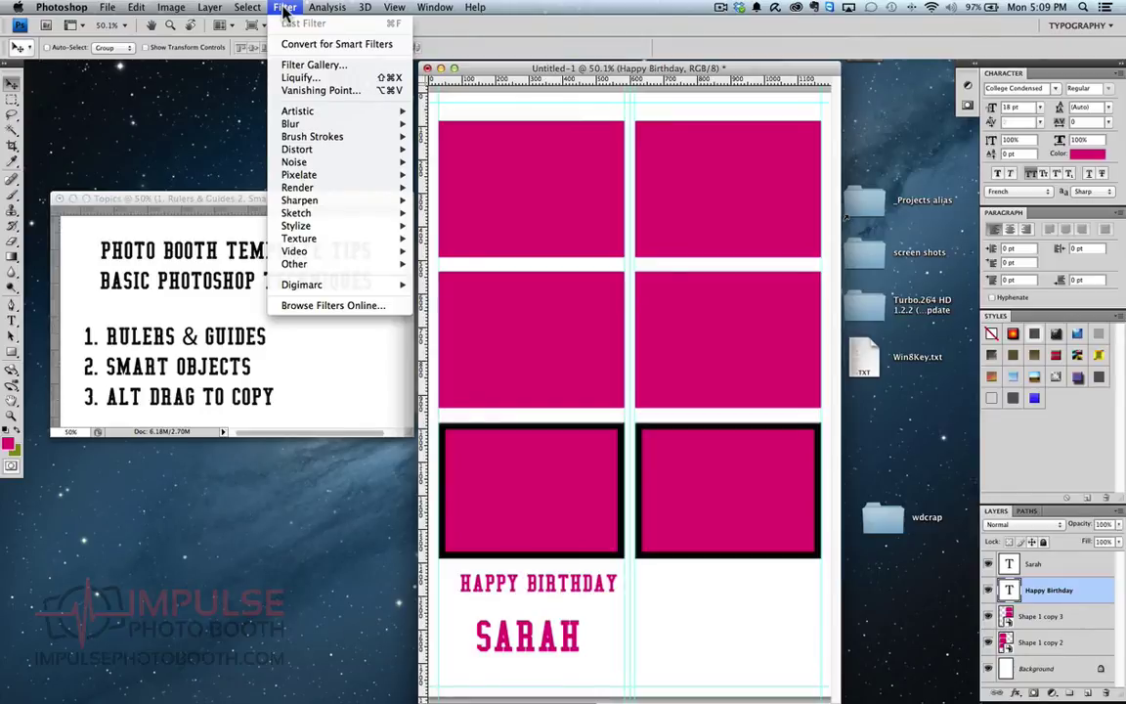
{"action": "mouse_move", "coordinate": [349, 156]}
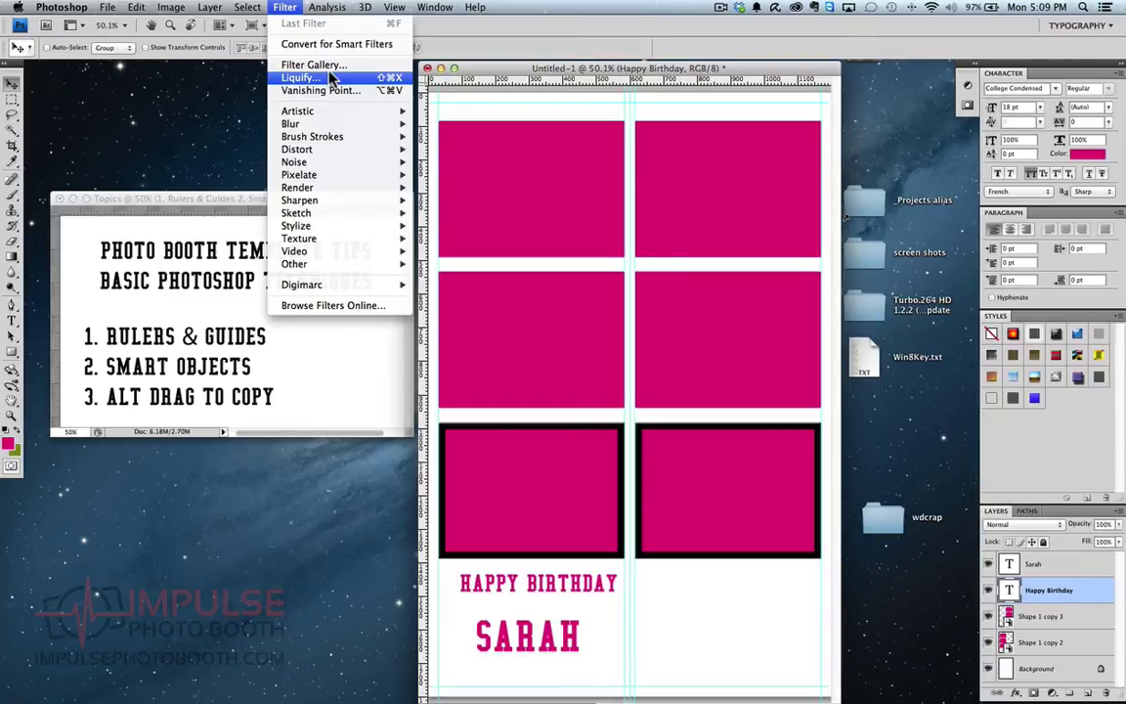
{"action": "mouse_move", "coordinate": [368, 10]}
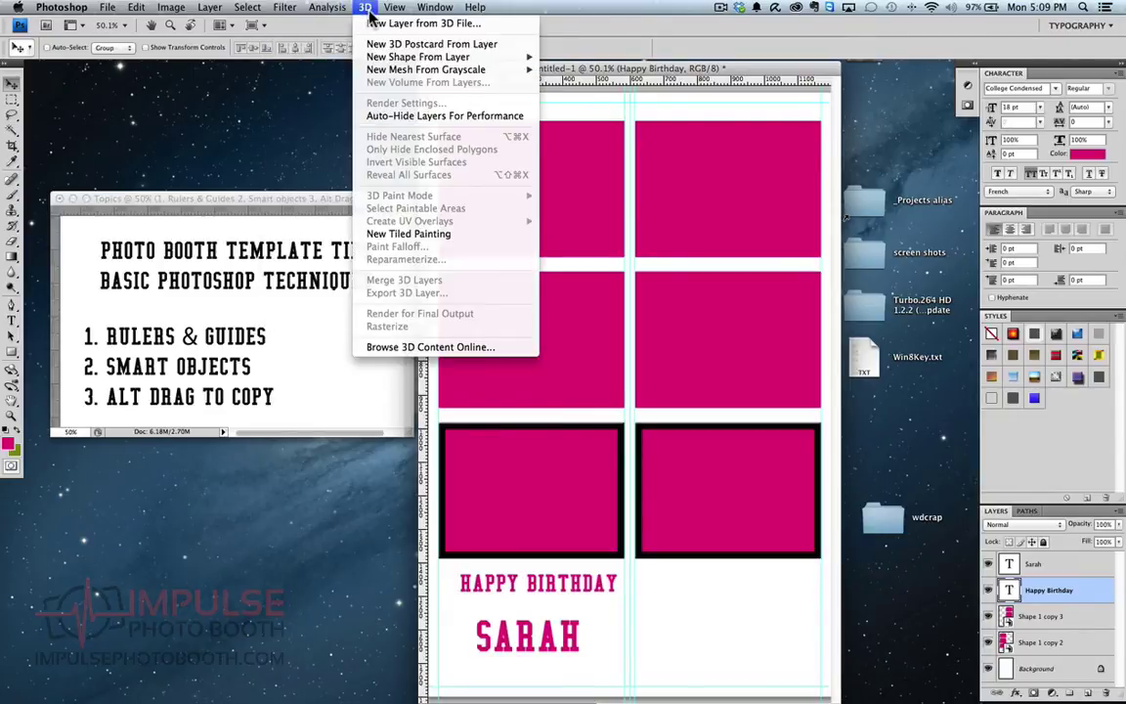
{"action": "mouse_move", "coordinate": [284, 8]}
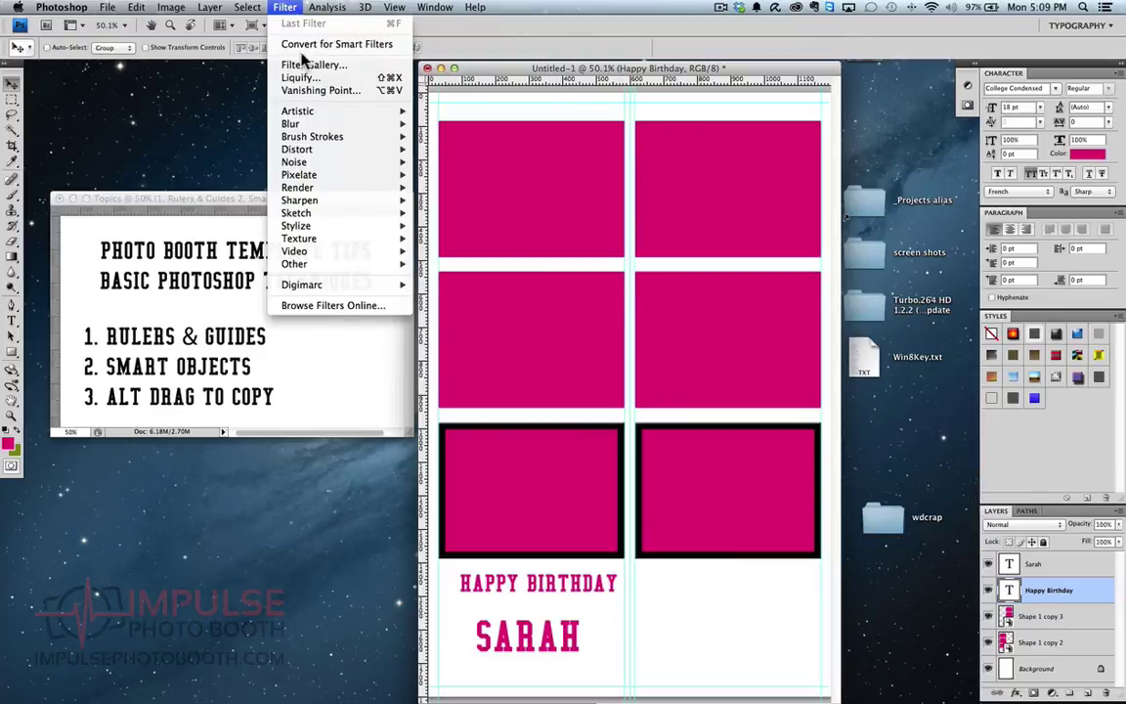
{"action": "left_click", "coordinate": [303, 44]}
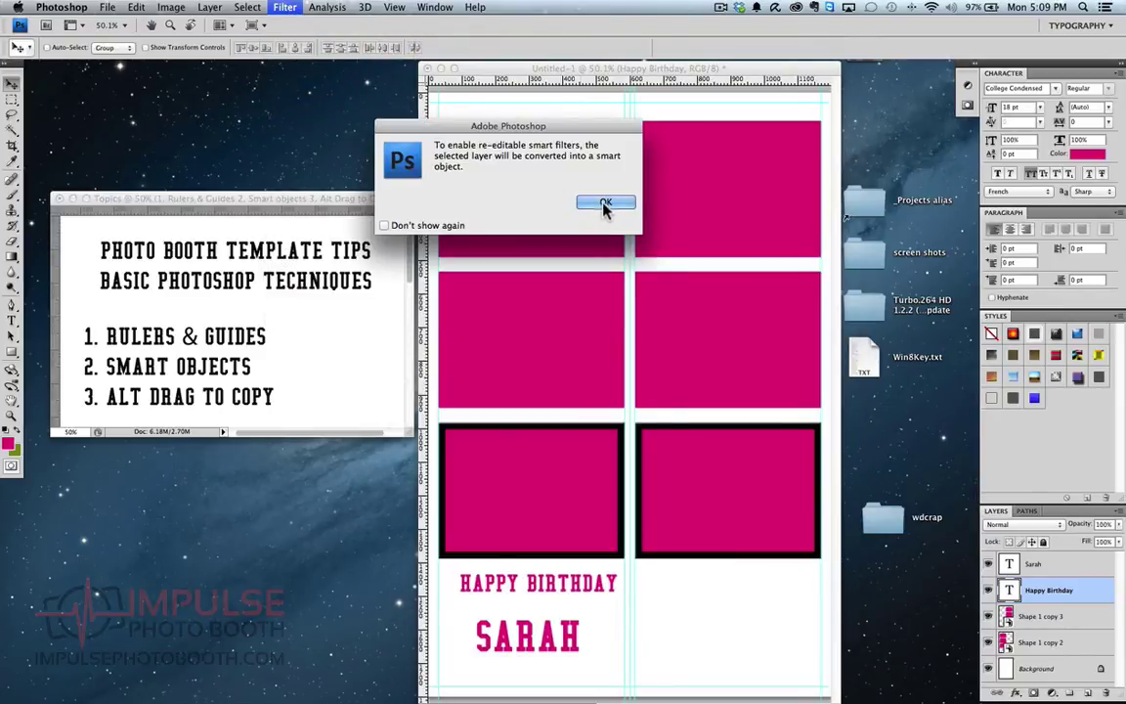
{"action": "left_click", "coordinate": [604, 205]}
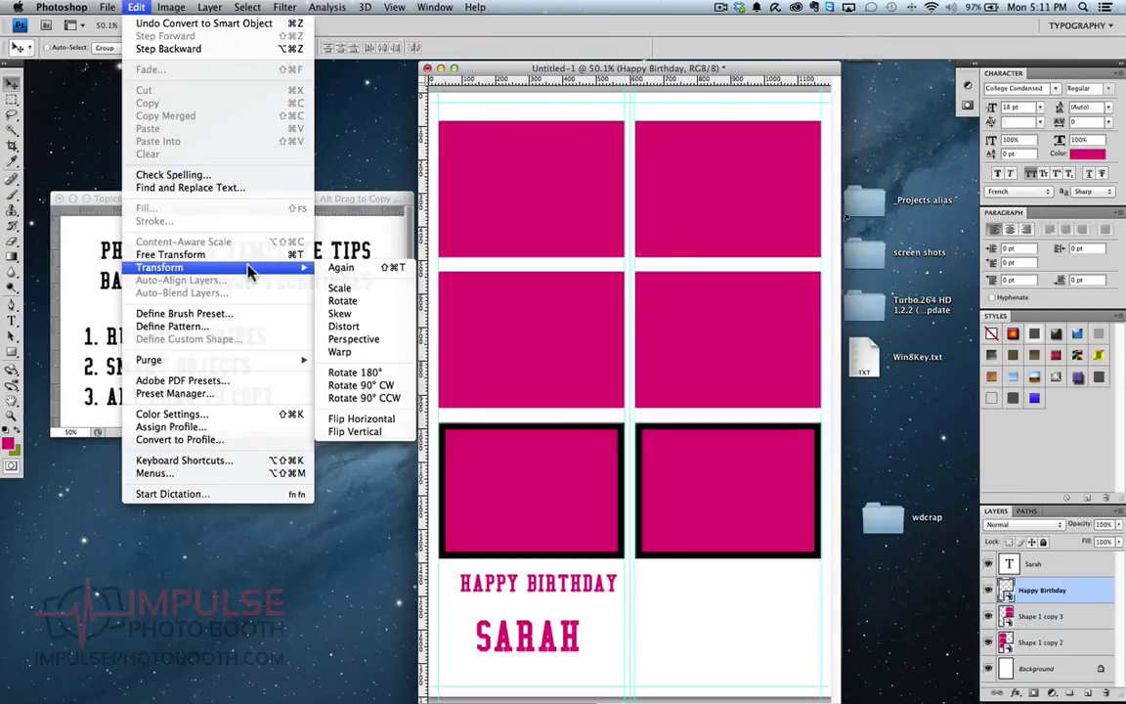
Warp HAPPY BIRTHDAY: pull the bottom down, arch the top middle up, slant HAPPY lower-left.
{"action": "left_click", "coordinate": [342, 354]}
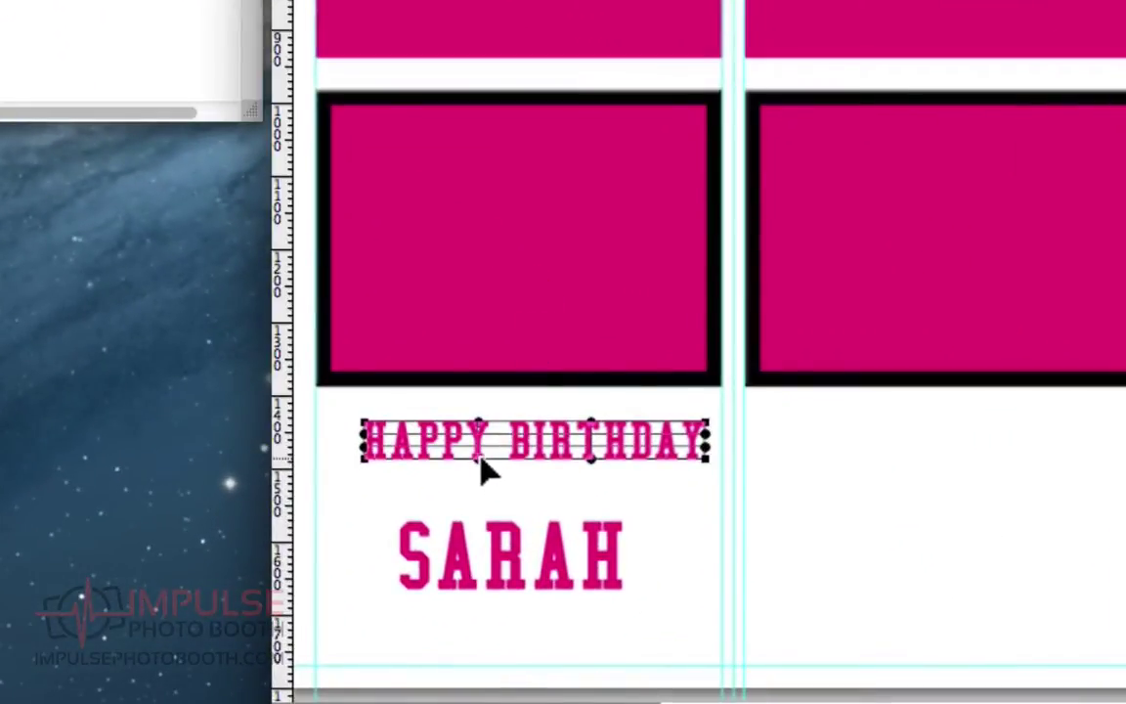
{"action": "left_click_drag", "start_coordinate": [479, 461], "coordinate": [477, 513]}
{"action": "left_click_drag", "start_coordinate": [594, 427], "coordinate": [603, 391]}
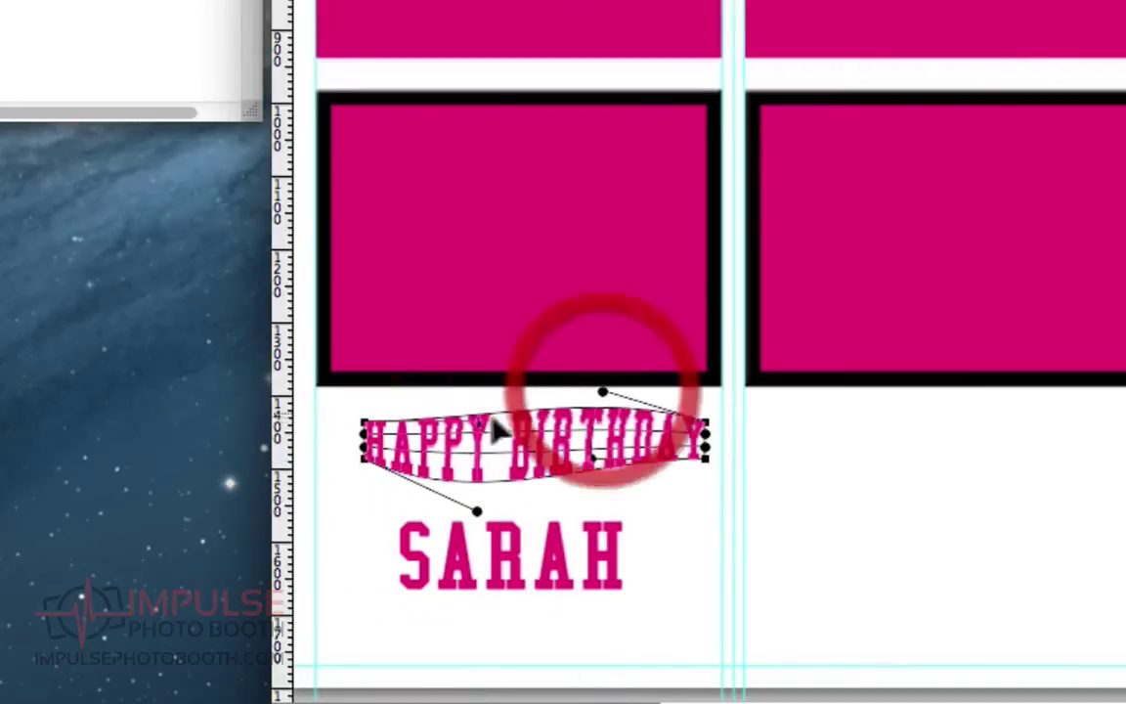
{"action": "mouse_move", "coordinate": [476, 446]}
{"action": "left_mouse_down"}
{"action": "mouse_move", "coordinate": [470, 460]}
{"action": "mouse_move", "coordinate": [489, 467]}
{"action": "left_mouse_up"}
{"action": "left_click_drag", "start_coordinate": [366, 460], "coordinate": [335, 504]}
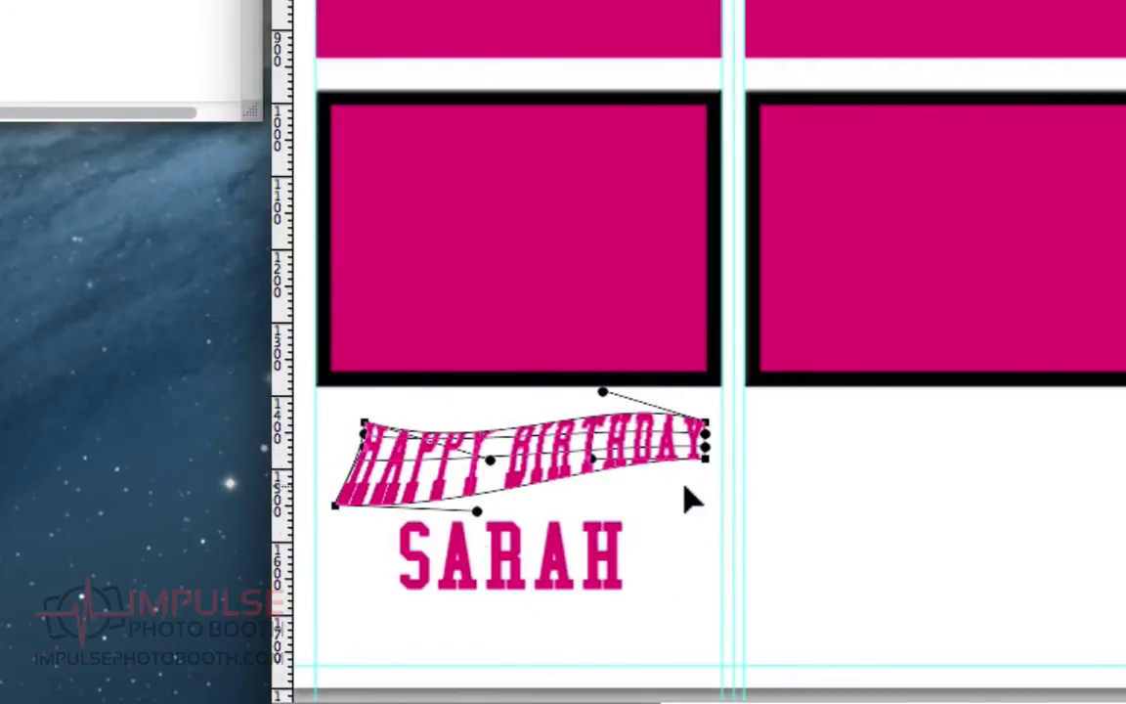
{"action": "key", "text": "Return"}
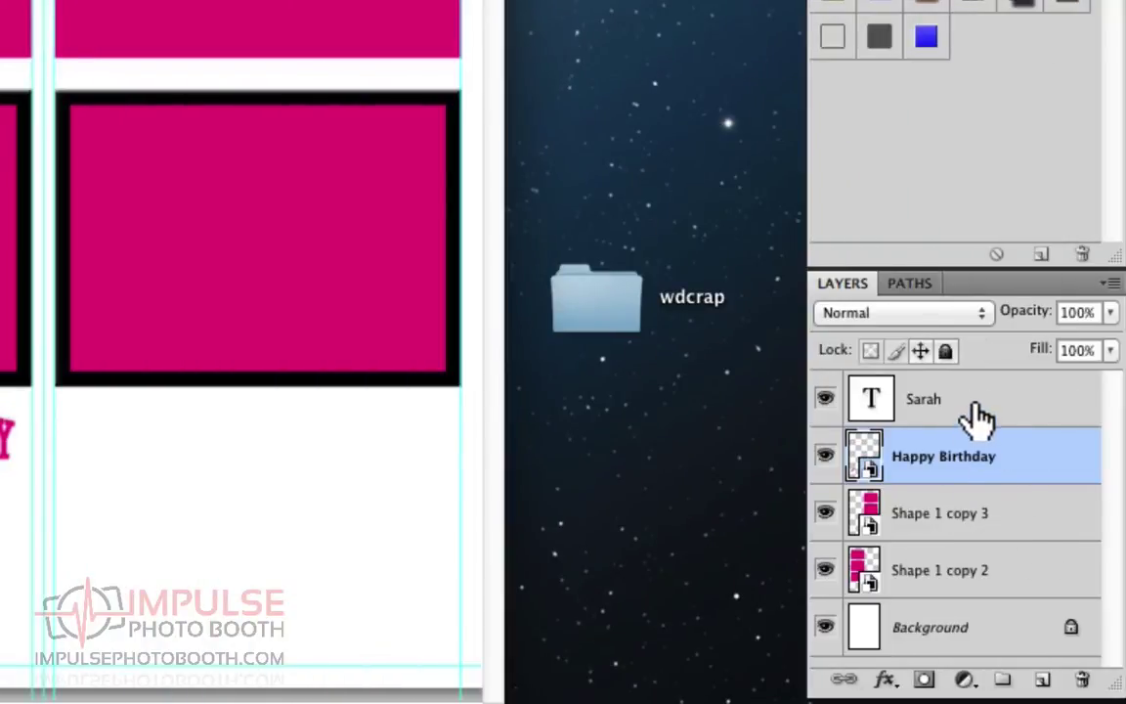
Merge the warped caption and name layers into one smart object, then Alt-drag a copy under the right column.
{"action": "left_click", "coordinate": [894, 406]}
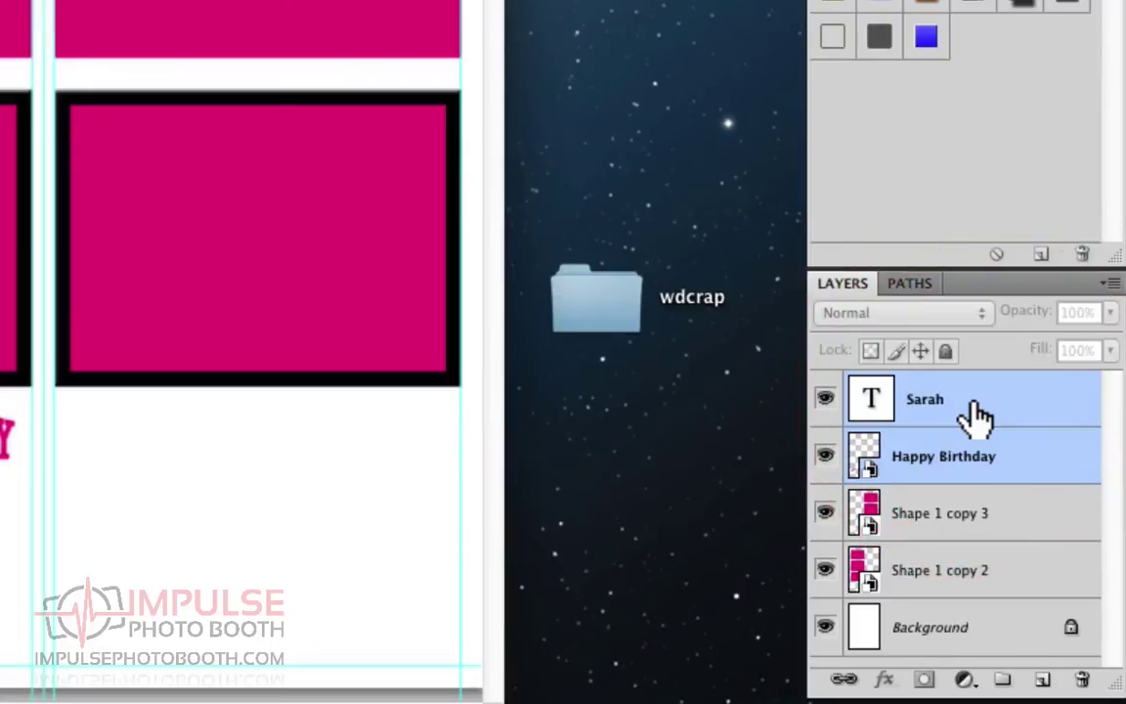
{"action": "right_click", "coordinate": [1014, 403]}
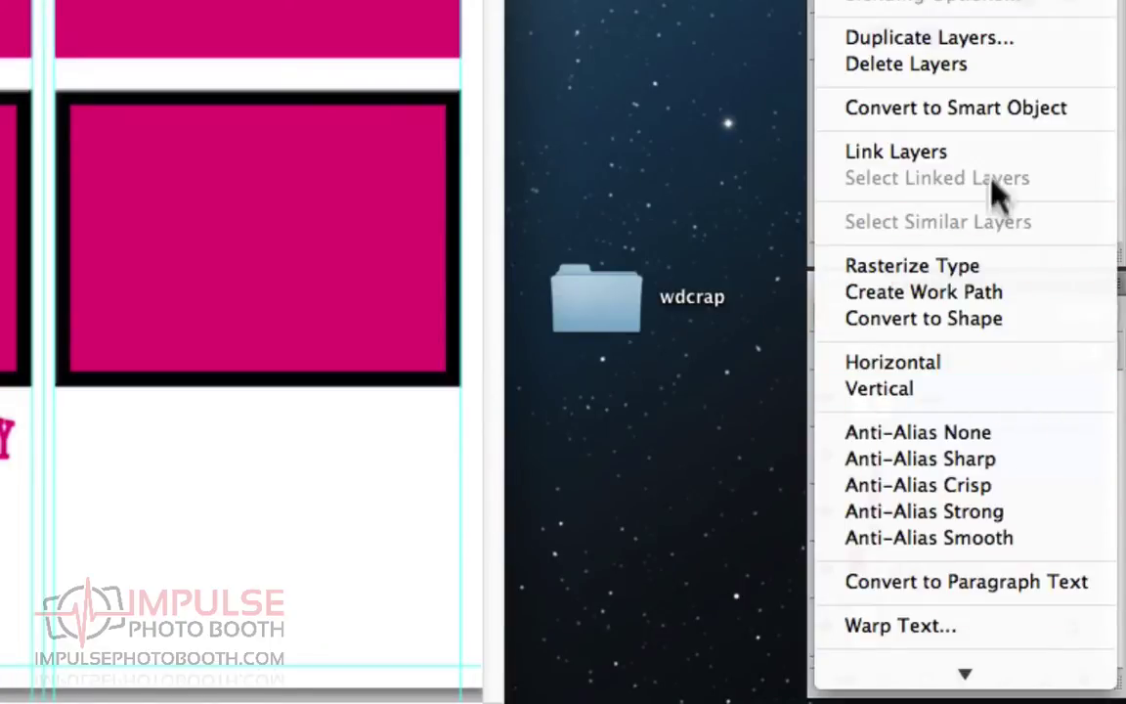
{"action": "left_click", "coordinate": [974, 109]}
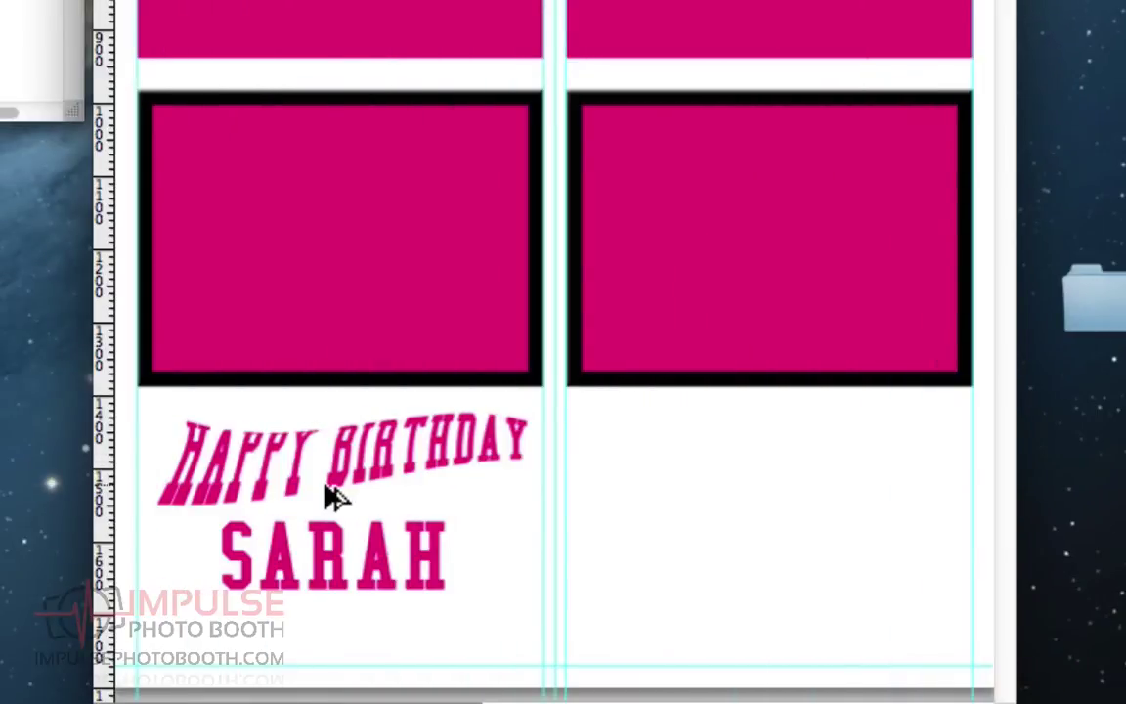
{"action": "left_click_drag", "start_coordinate": [329, 495], "coordinate": [752, 500]}
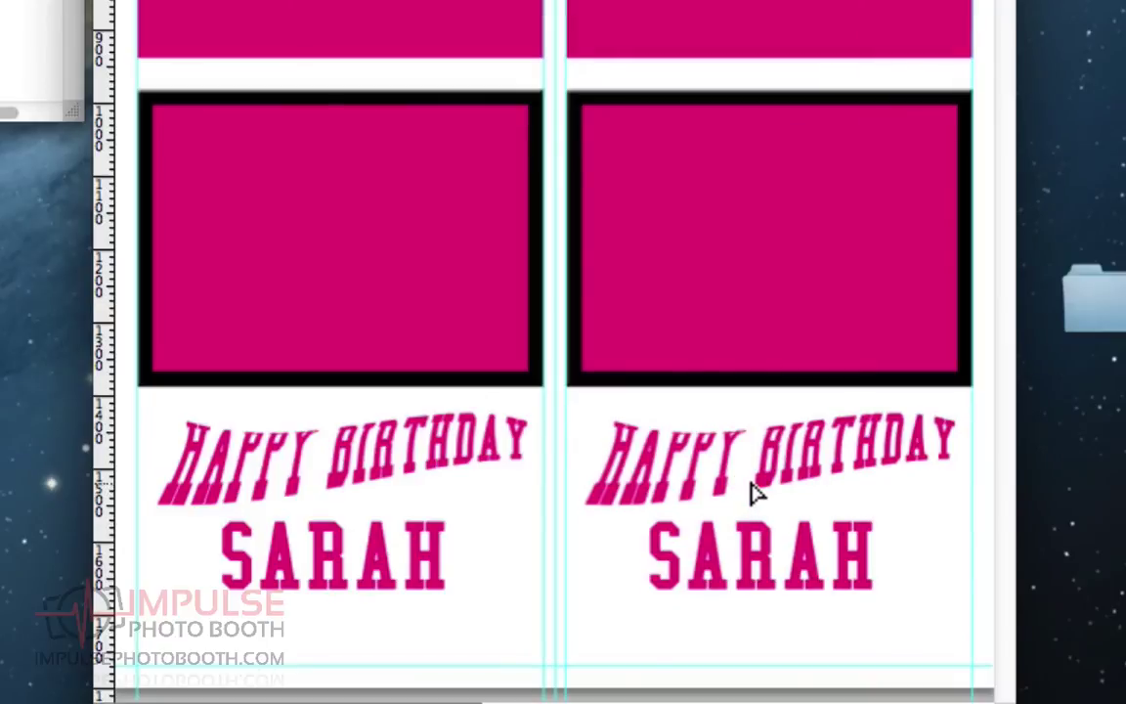
{"action": "left_click", "coordinate": [752, 493]}
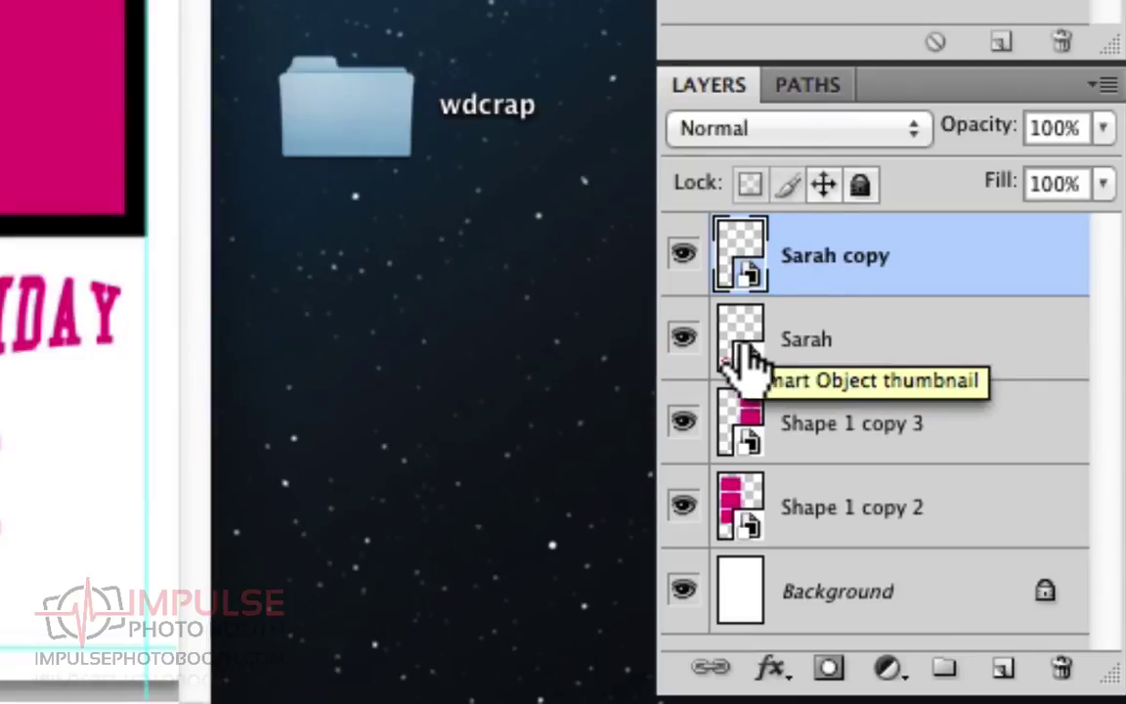
Open the copied caption smart object, then its nested Happy Birthday.psb, dismissing the save notice.
{"action": "left_click", "coordinate": [743, 347]}
{"action": "left_click", "coordinate": [748, 269]}
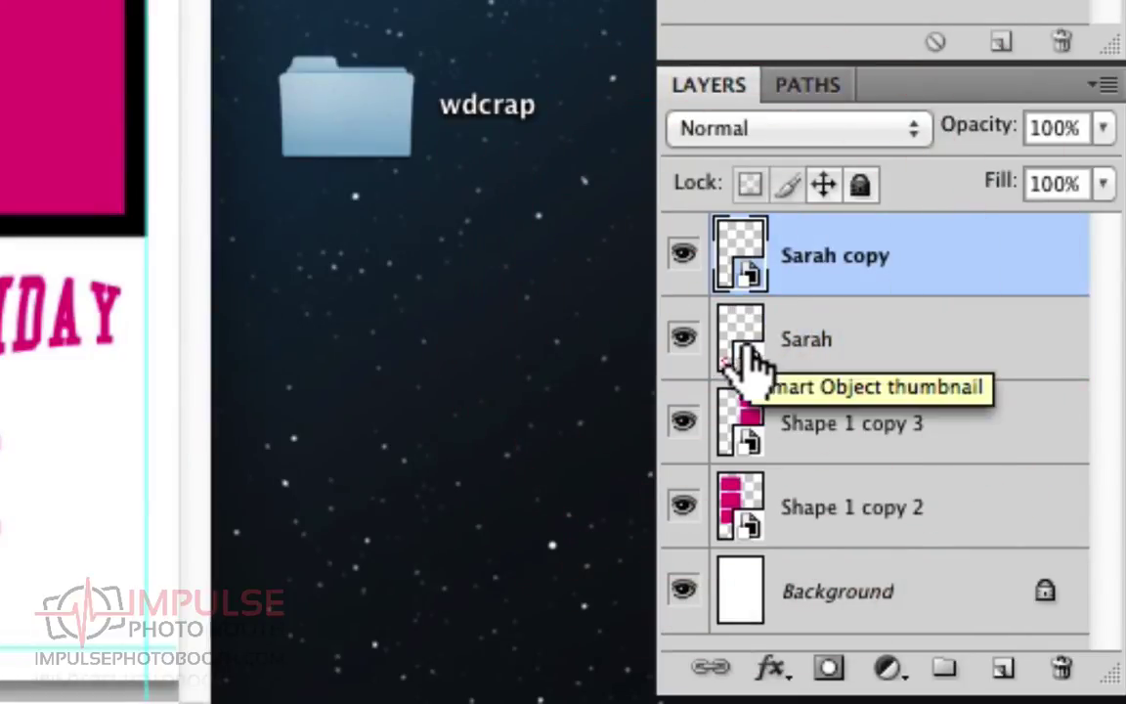
{"action": "left_click", "coordinate": [745, 272]}
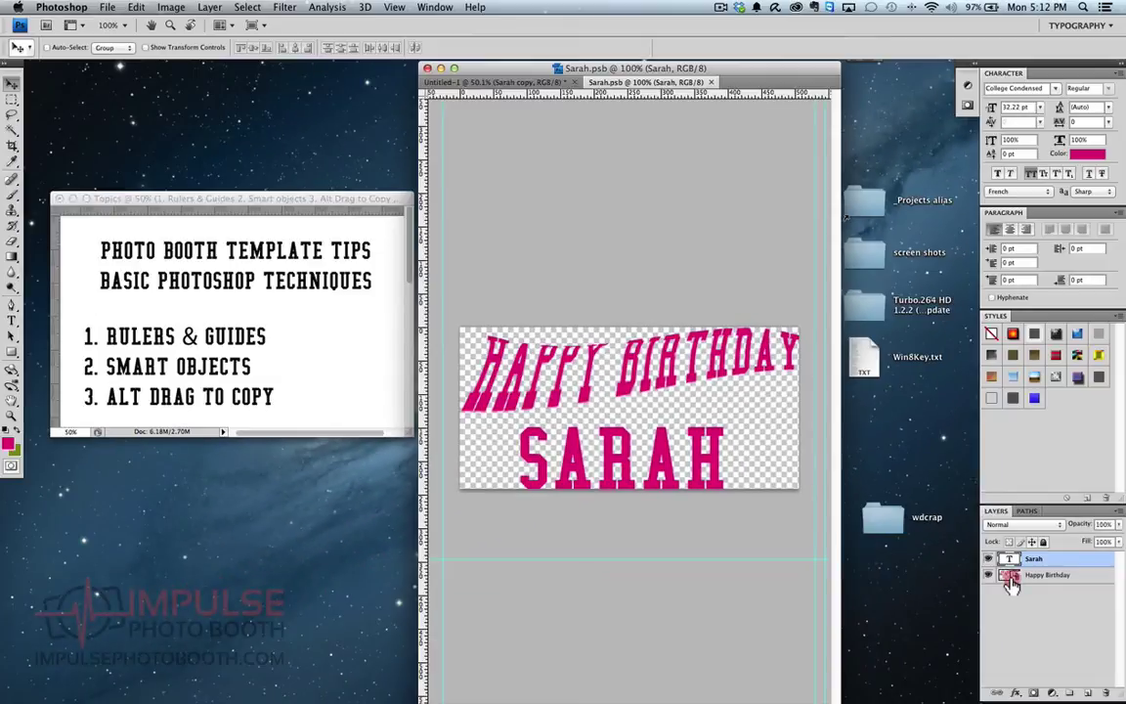
{"action": "double_click", "coordinate": [1012, 583]}
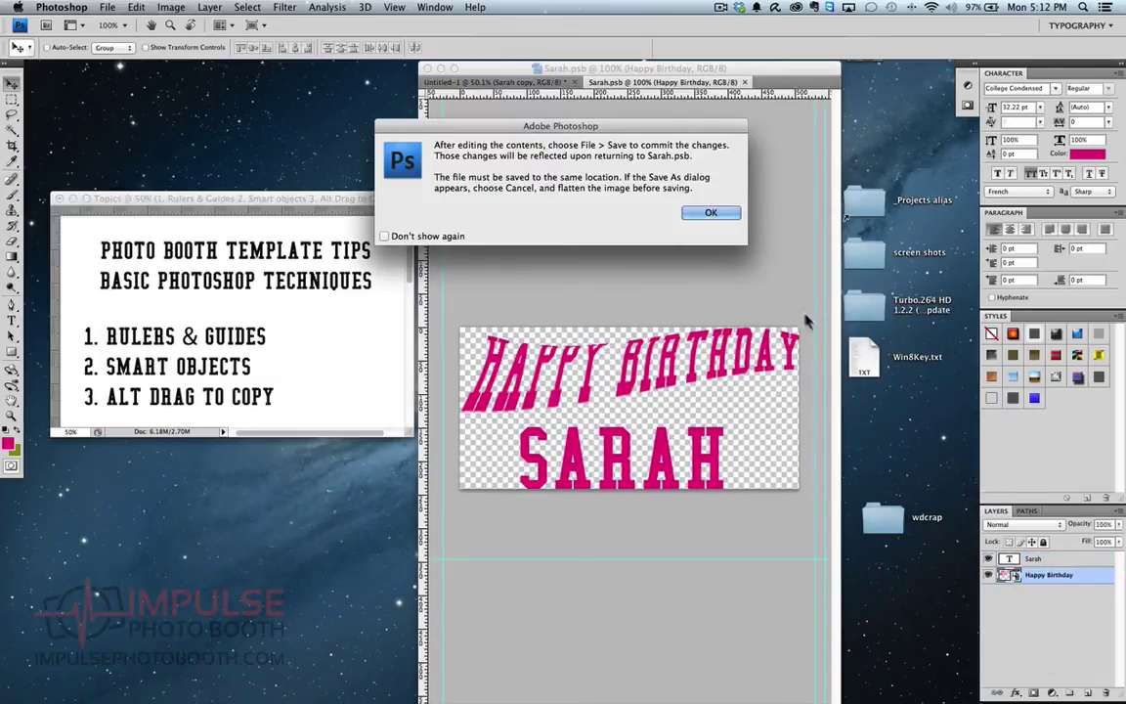
{"action": "left_click", "coordinate": [721, 216]}
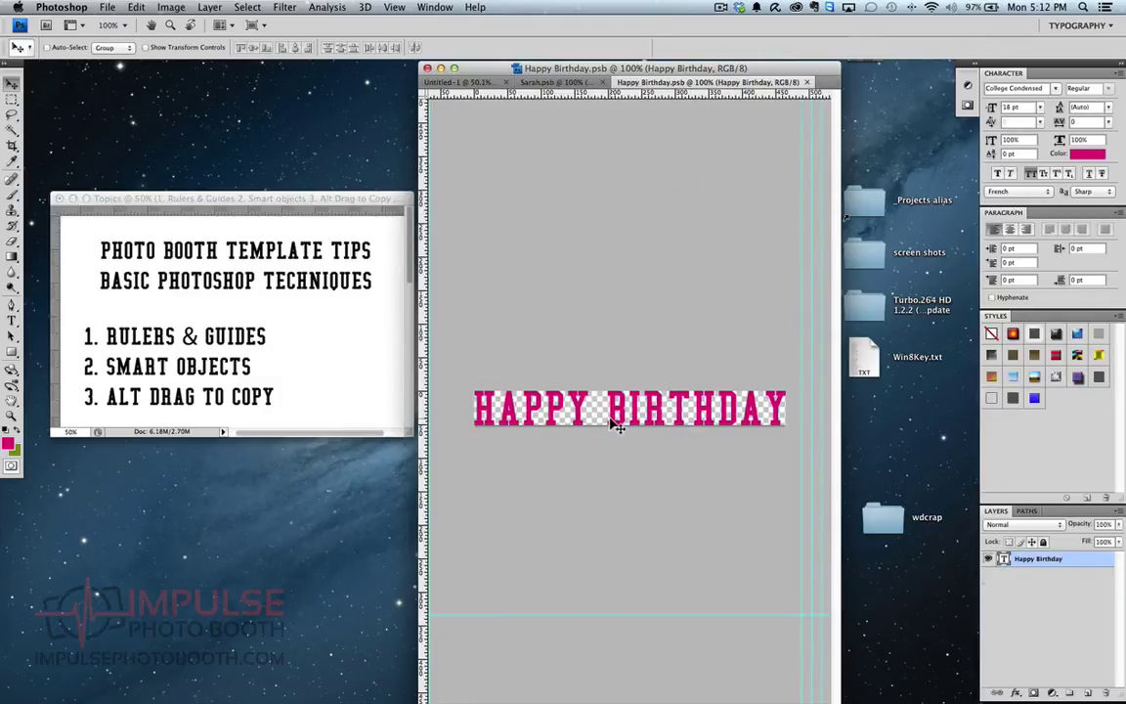
Recolour the word HAPPY in the caption text to green.
{"action": "key", "text": "t"}
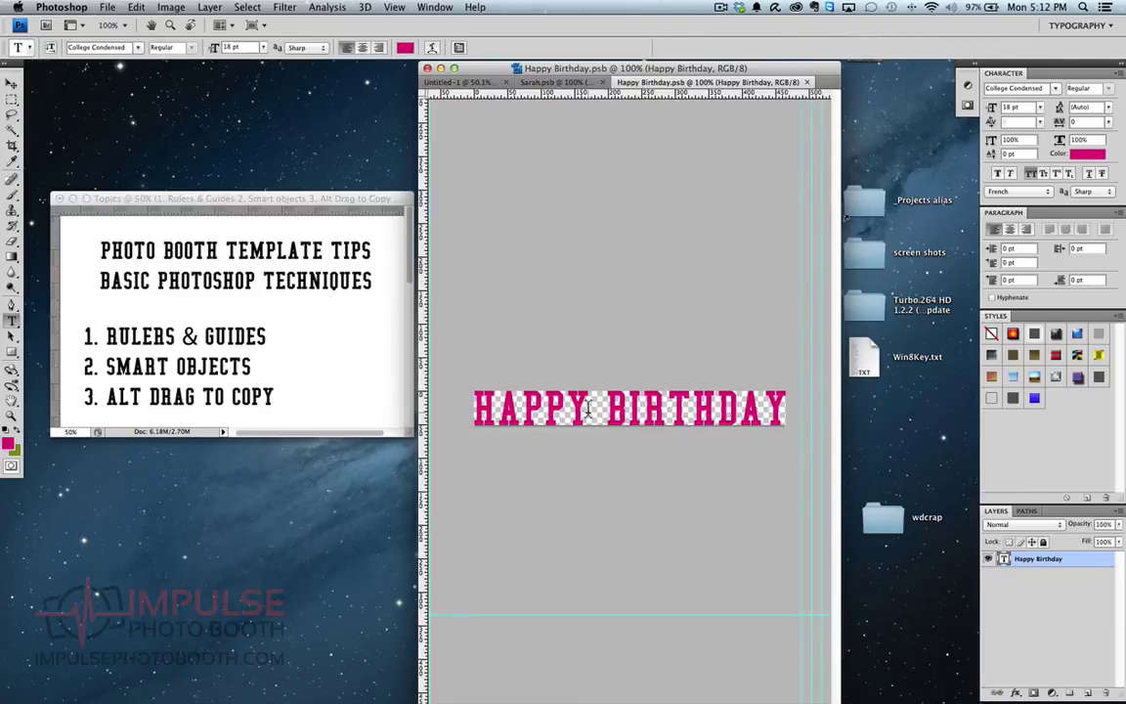
{"action": "left_click_drag", "start_coordinate": [588, 409], "coordinate": [439, 402]}
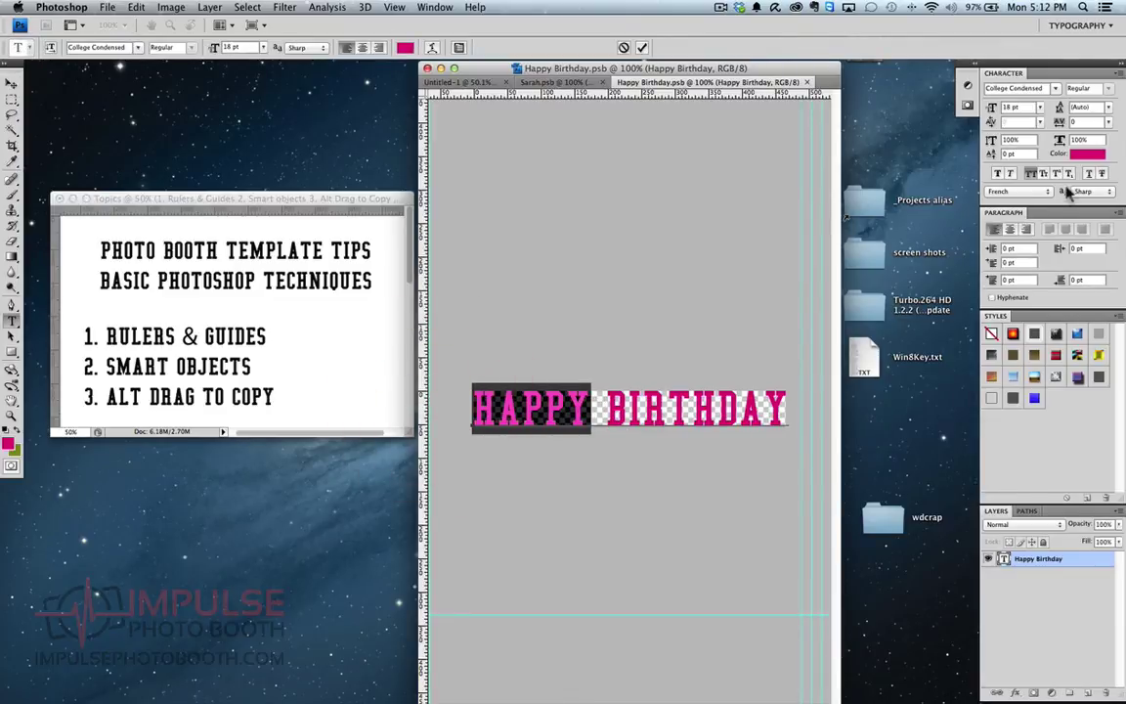
{"action": "left_click", "coordinate": [1088, 154]}
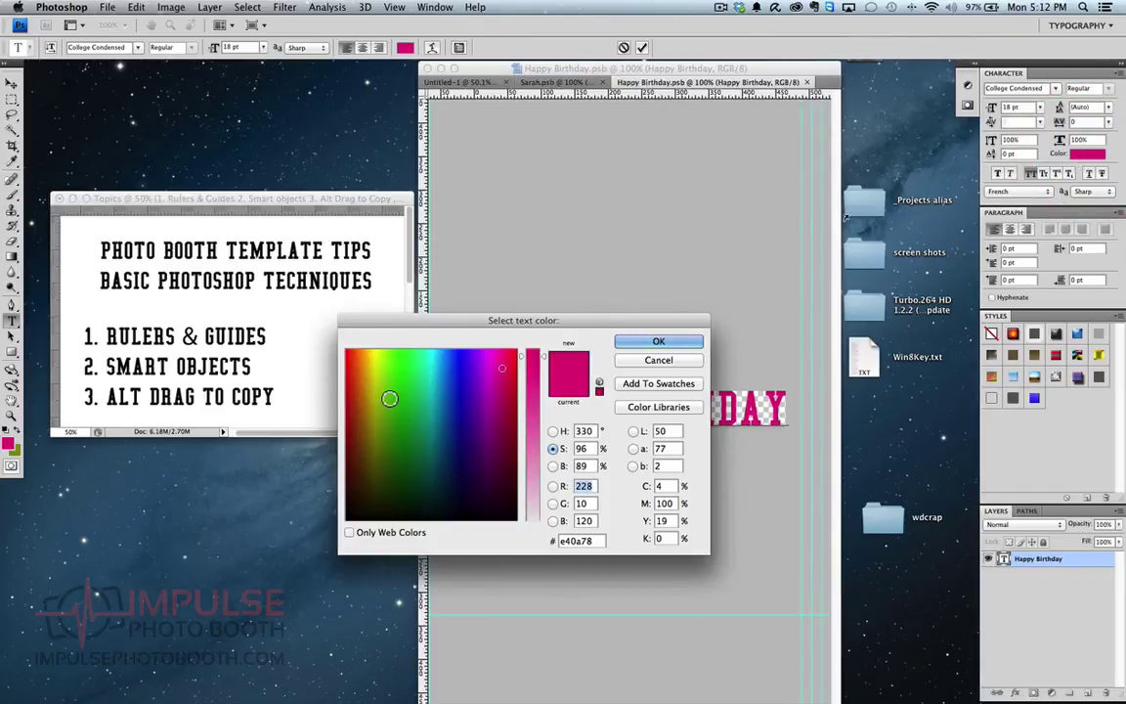
{"action": "left_click", "coordinate": [389, 397]}
{"action": "left_click", "coordinate": [658, 340]}
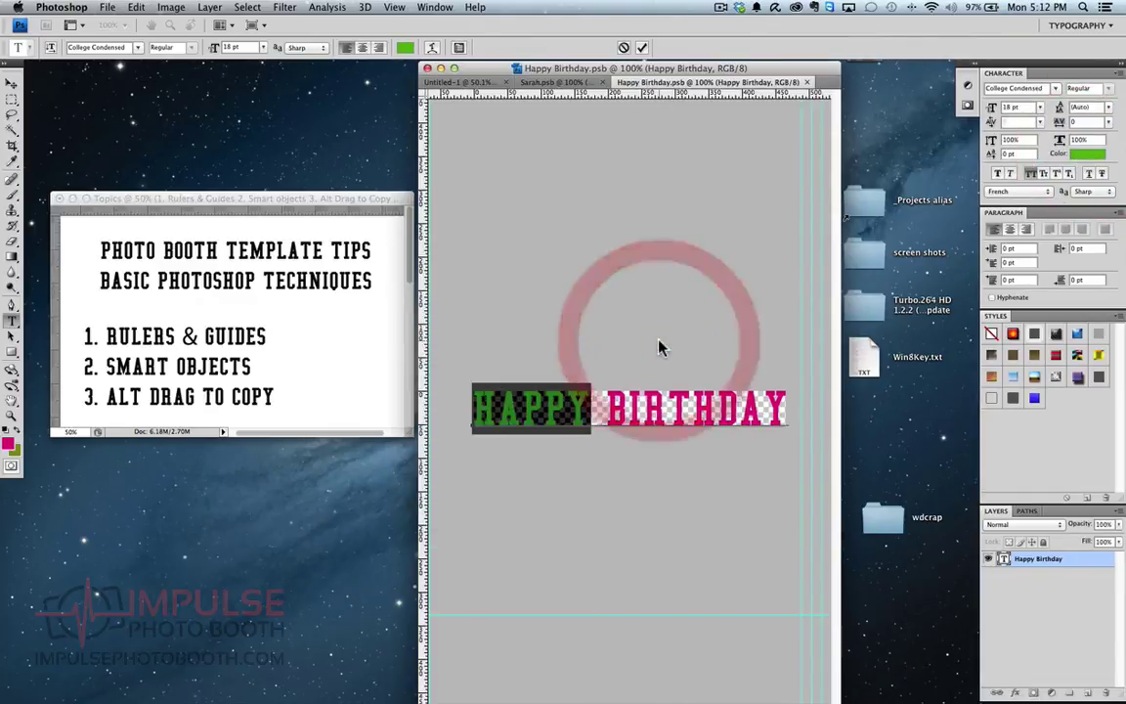
Check the green HAPPY, commit the text edit and close the Happy Birthday.psb contents.
{"action": "left_click", "coordinate": [694, 396]}
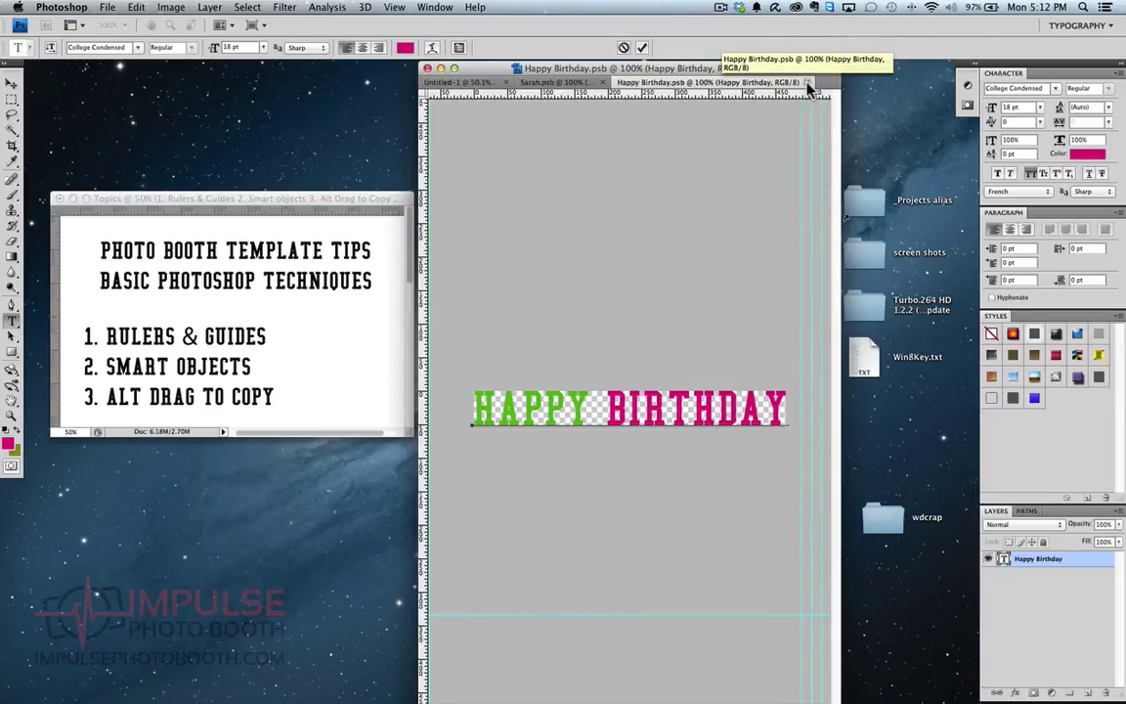
{"action": "left_click", "coordinate": [751, 86]}
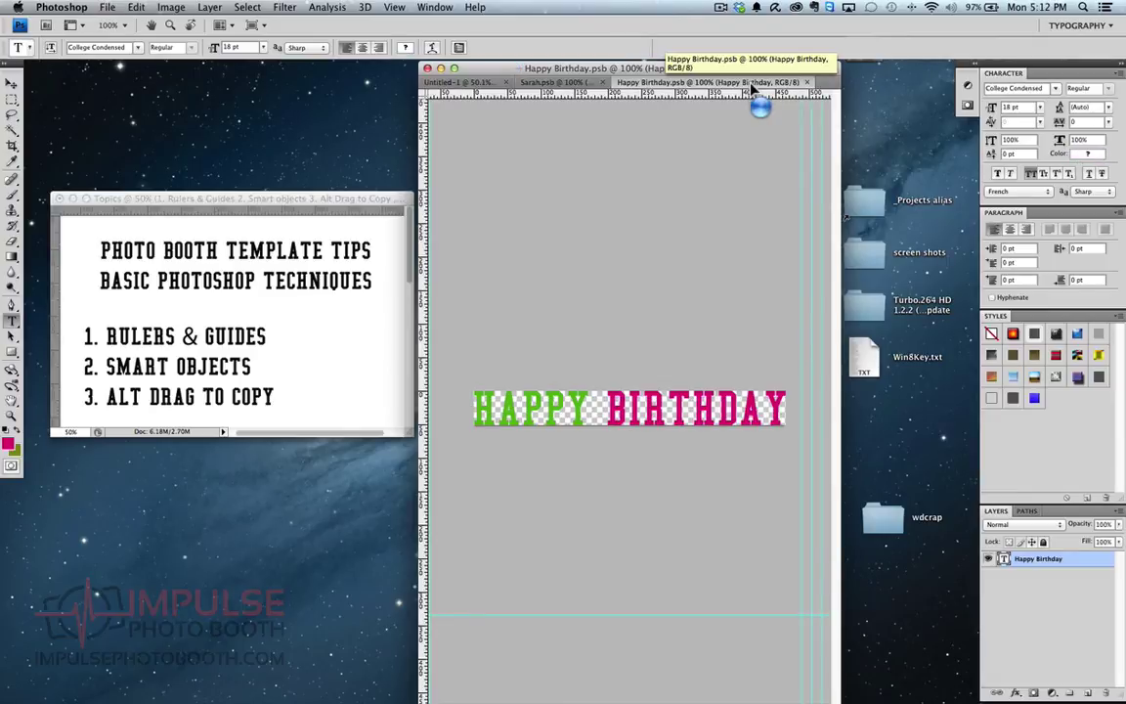
{"action": "left_click", "coordinate": [807, 86]}
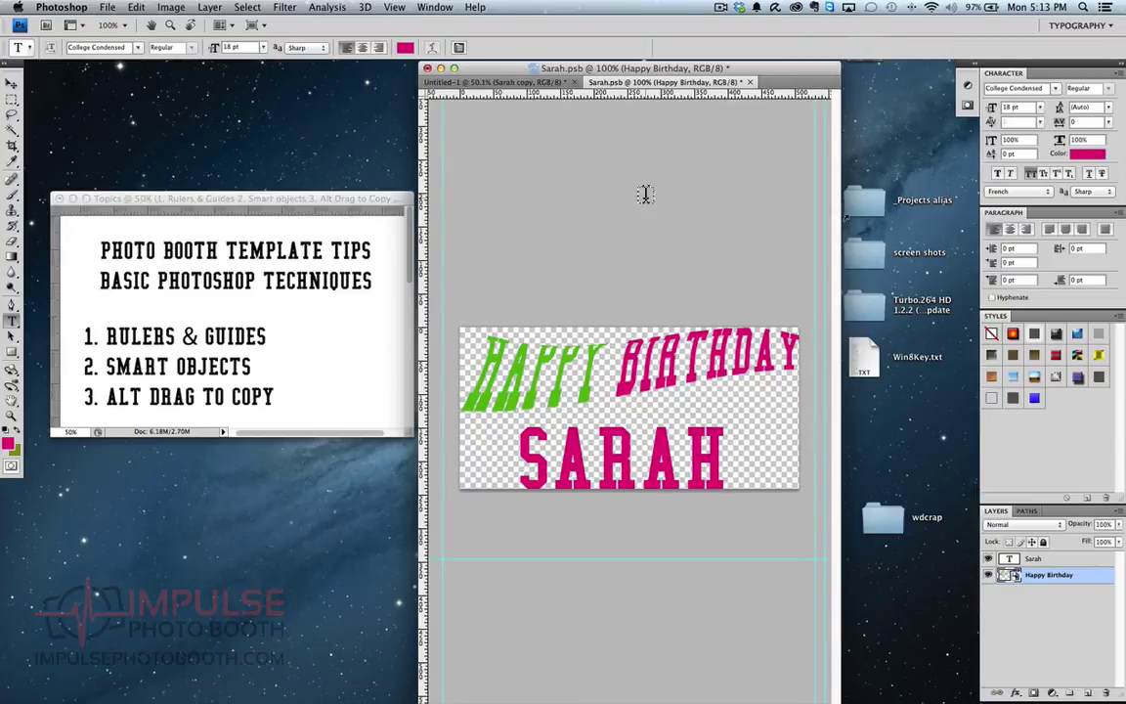
Save Sarah.psb, return to the Untitled-1 layout, and cancel the Save As dialog.
{"action": "key", "text": "super+s"}
{"action": "left_click", "coordinate": [744, 84]}
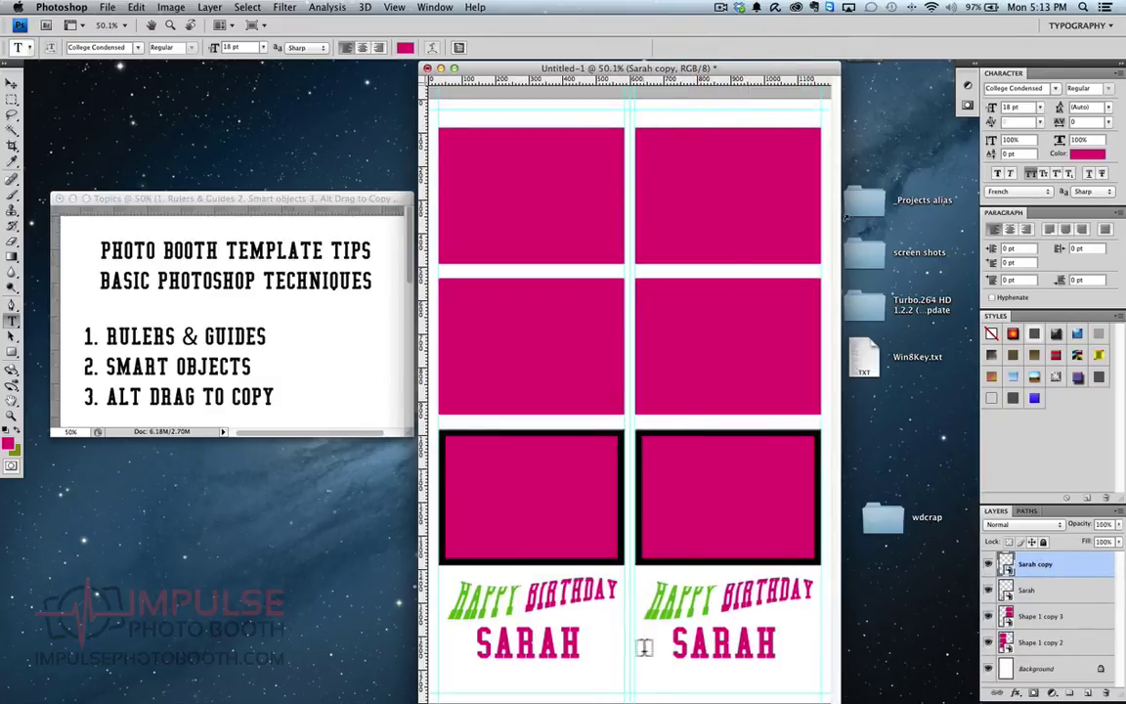
{"action": "key", "text": "super+s"}
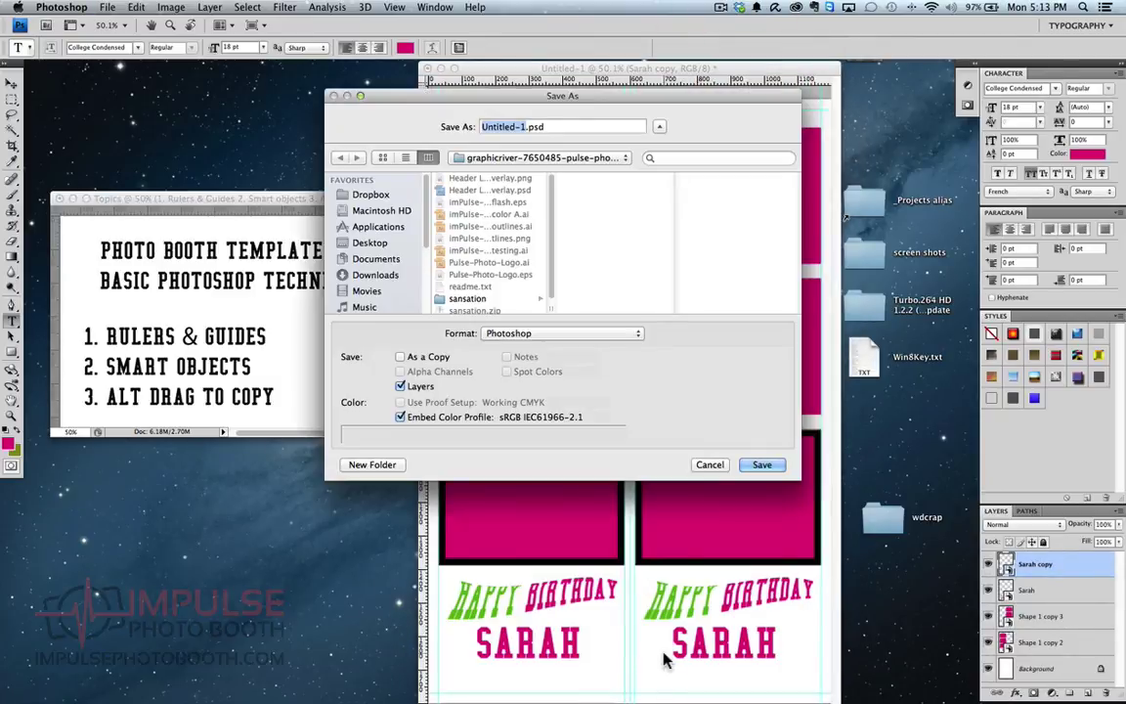
{"action": "left_click", "coordinate": [711, 467]}
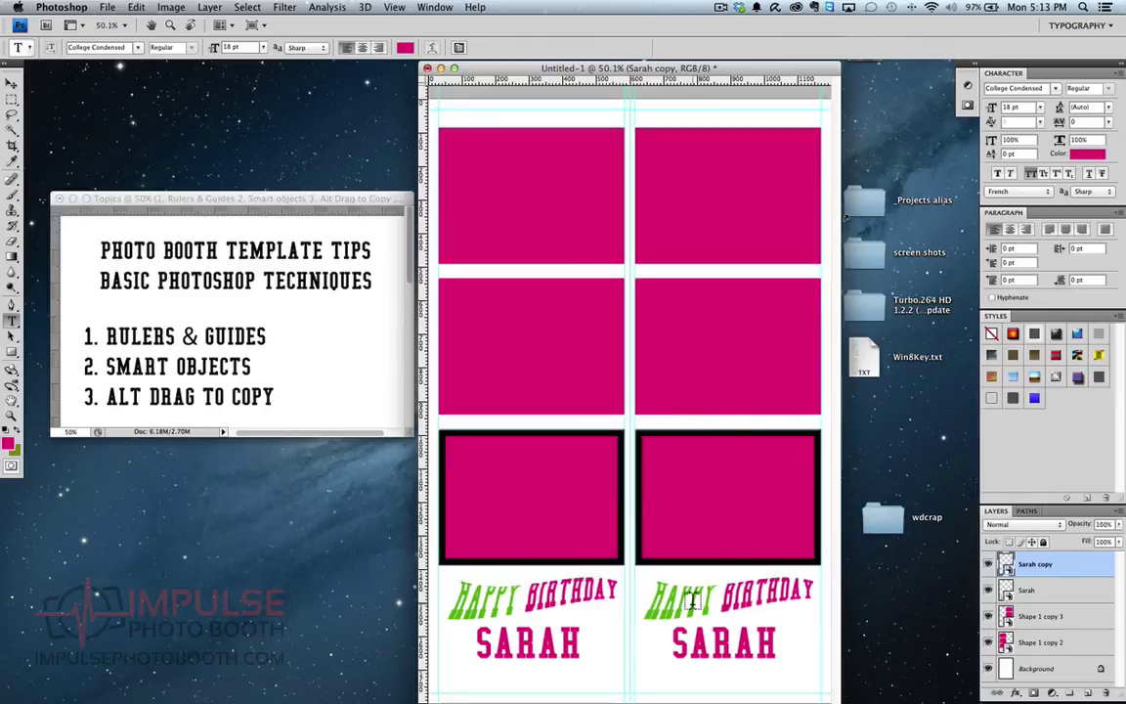